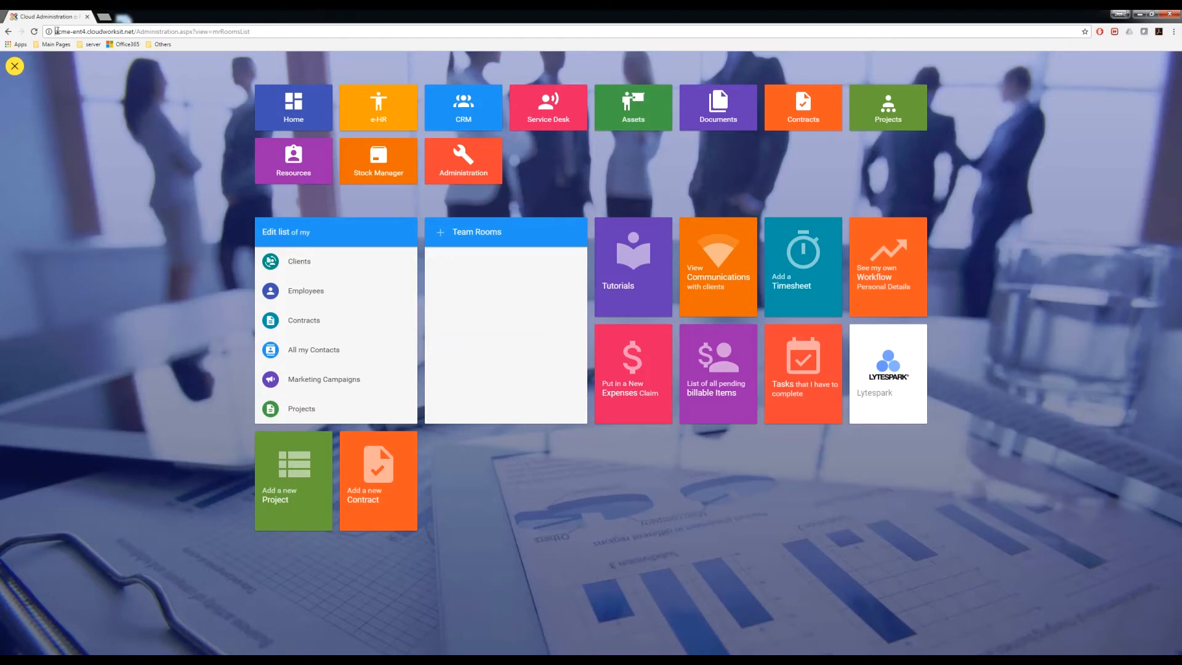
- Go from the application tile menu to Administration's Global Settings overview
left_click_drag(55, 31, 86, 33)
left_click(125, 94)
left_click(14, 64)
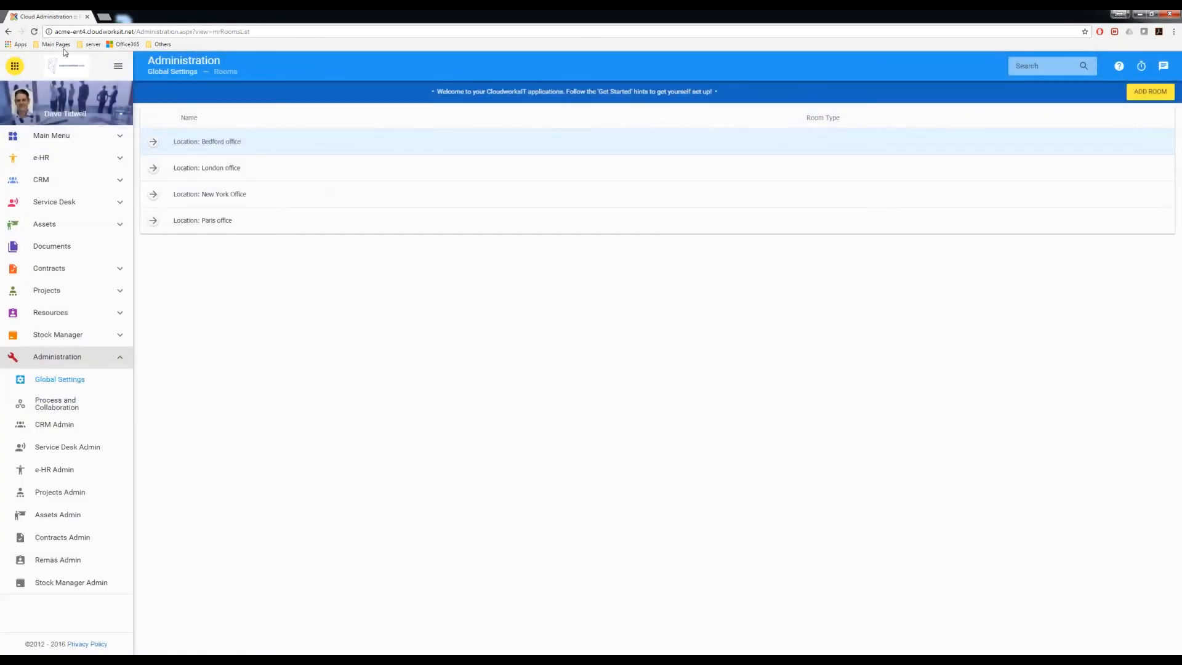
left_click(16, 66)
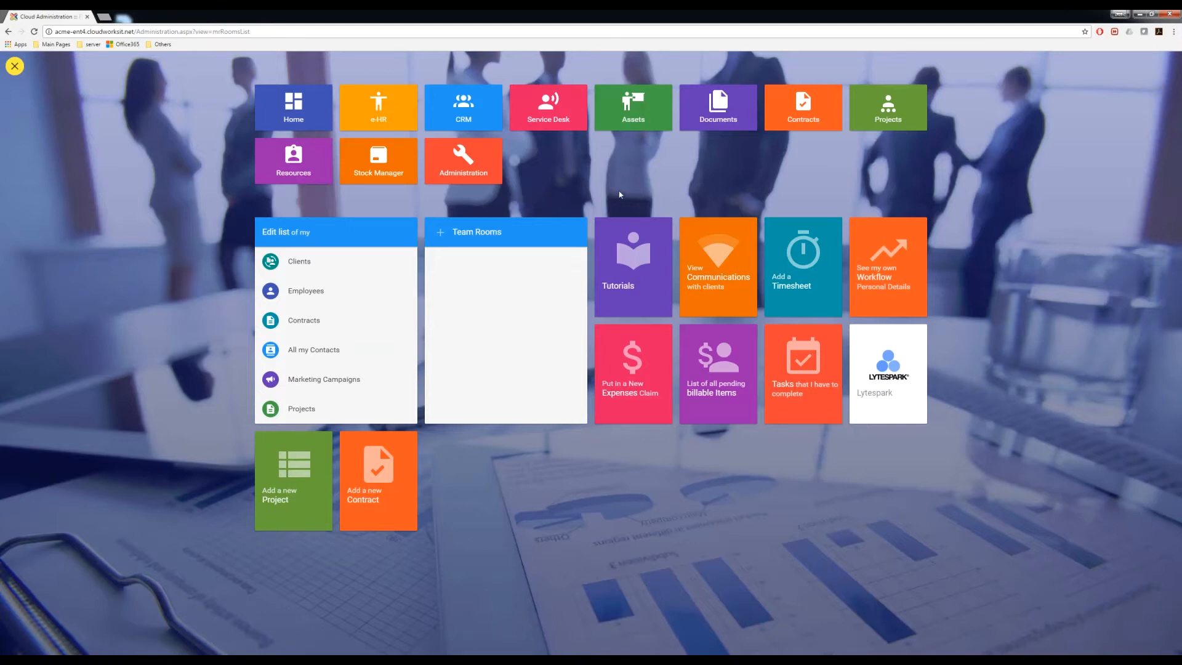
left_click(466, 163)
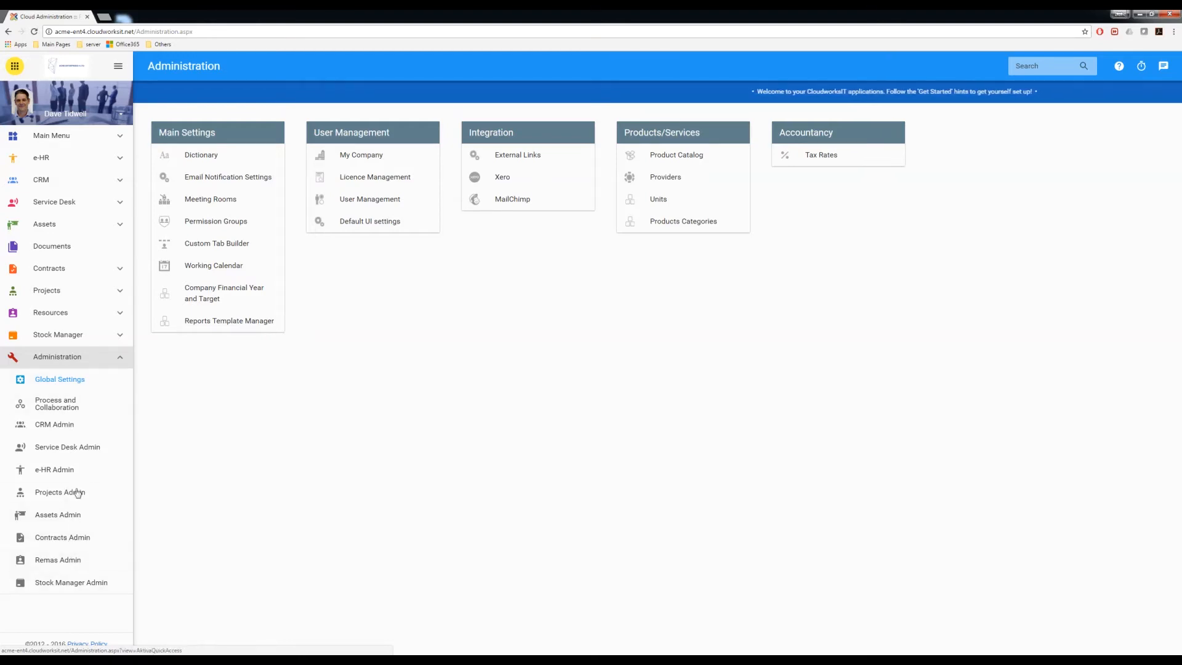
left_click(52, 380)
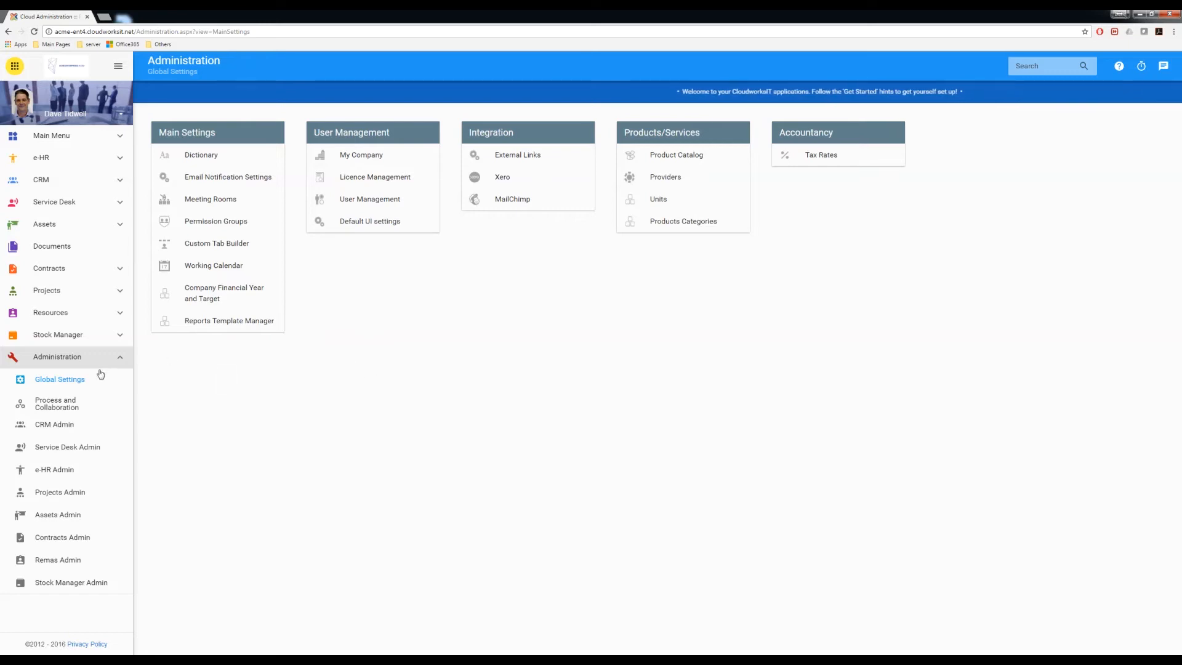
- Open My Company under User Management, showing the Bedford, New York, Paris and London offices
left_click(367, 159)
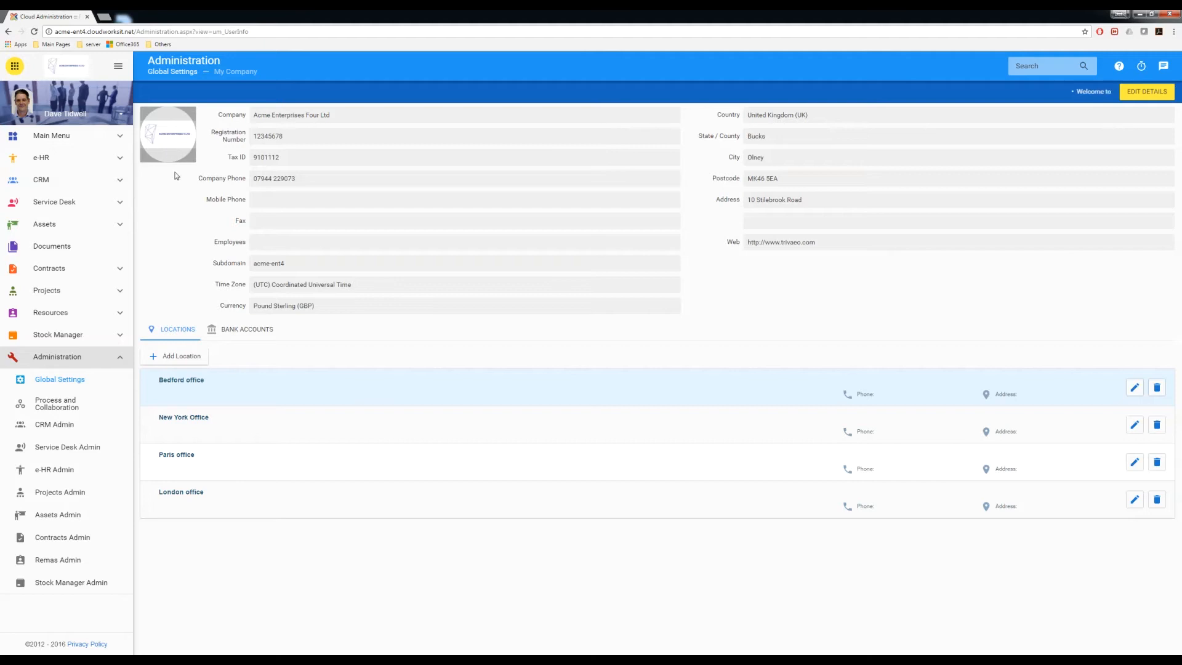
- Save the company details from the Company Edit dialog and accept updating the report template
left_click(1131, 95)
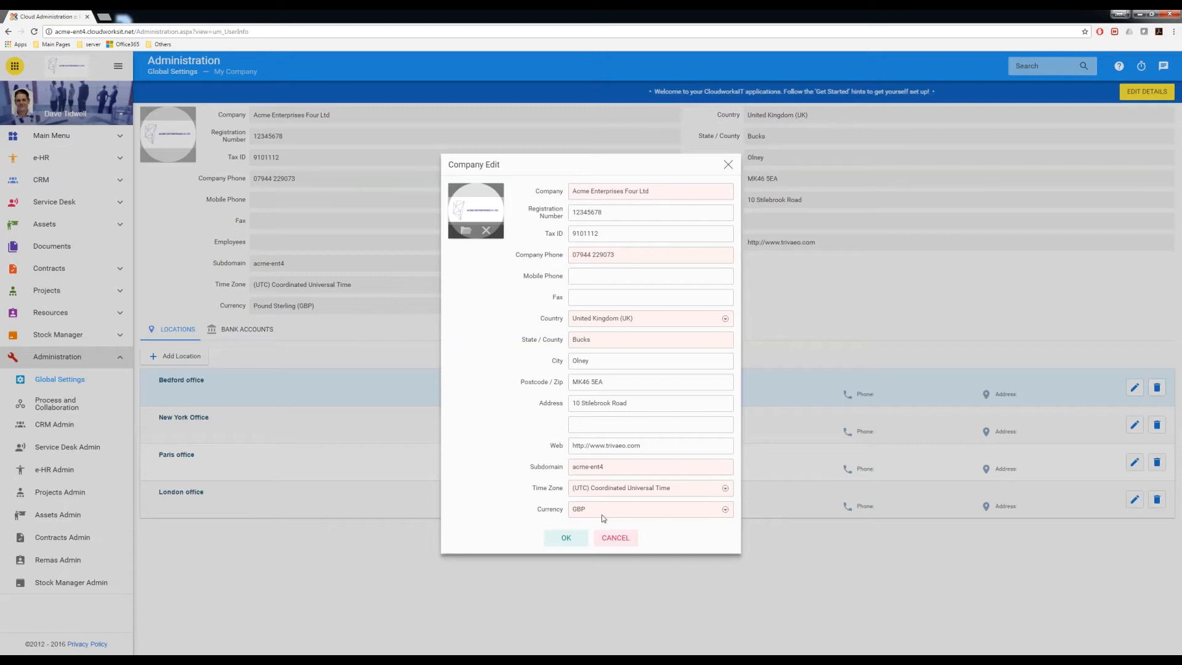
left_click(567, 539)
left_click(653, 356)
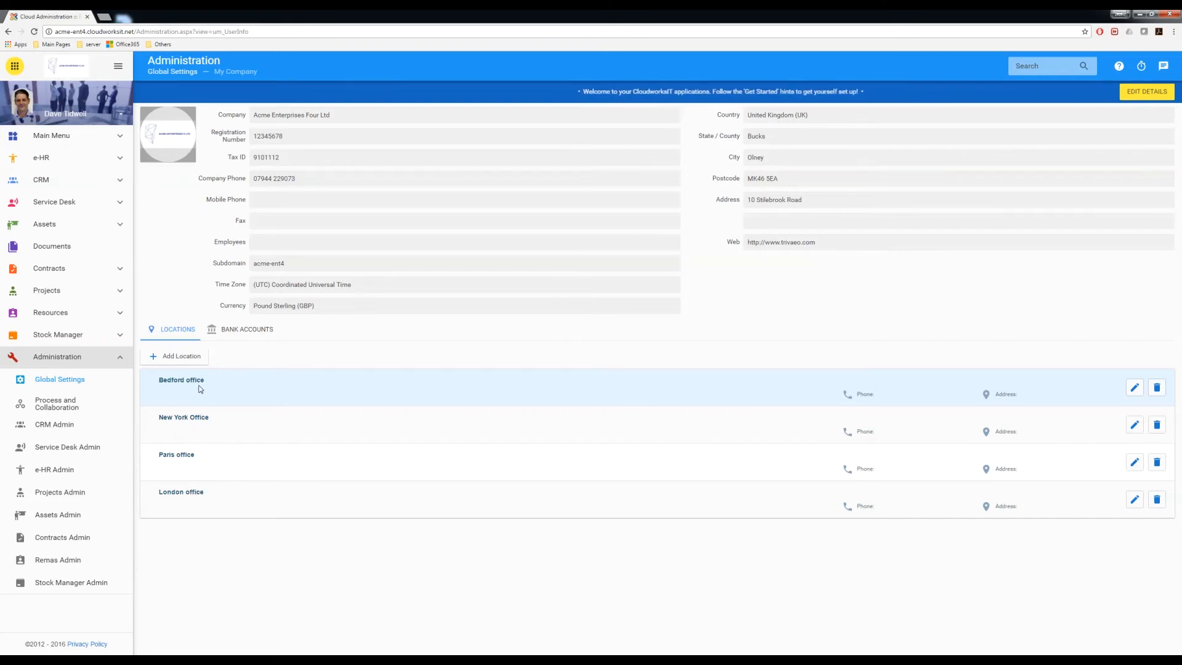
- Delete the Bedford, New York, Paris and London office locations
left_click(1158, 388)
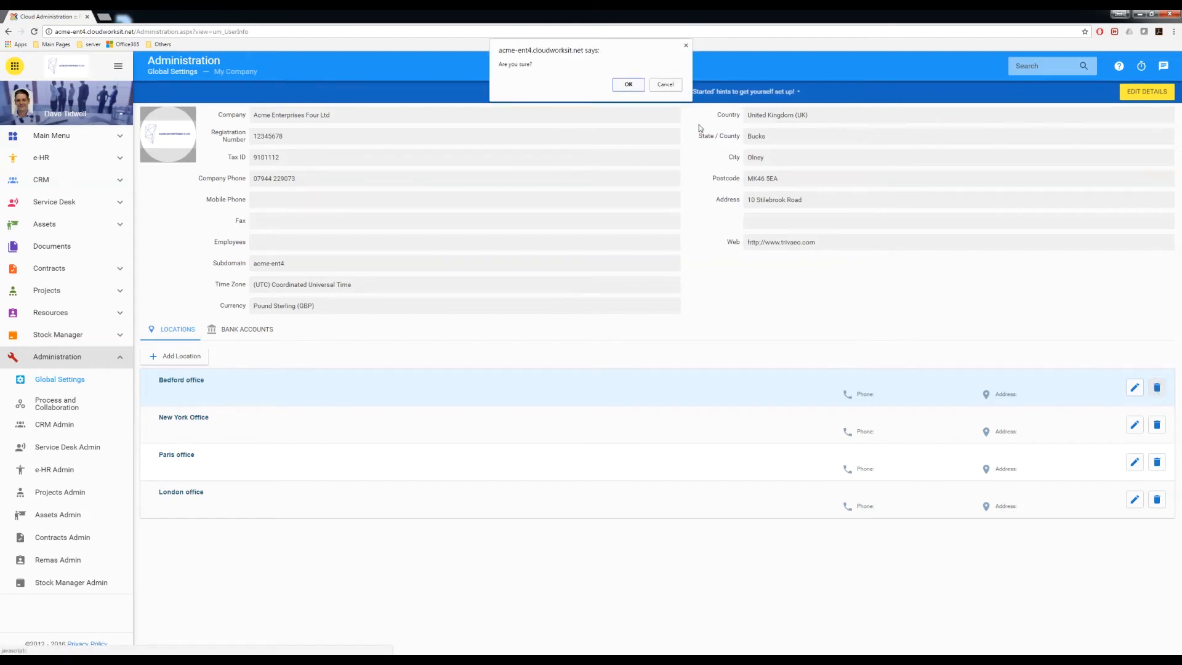
left_click(629, 84)
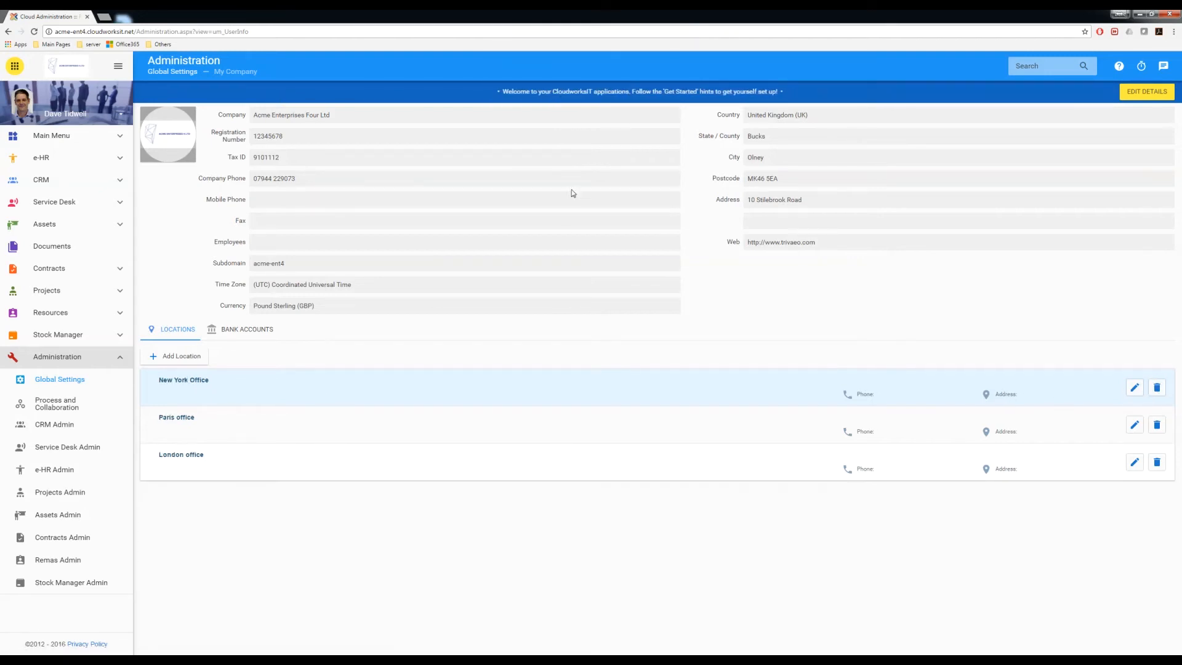
left_click(1157, 388)
left_click(632, 85)
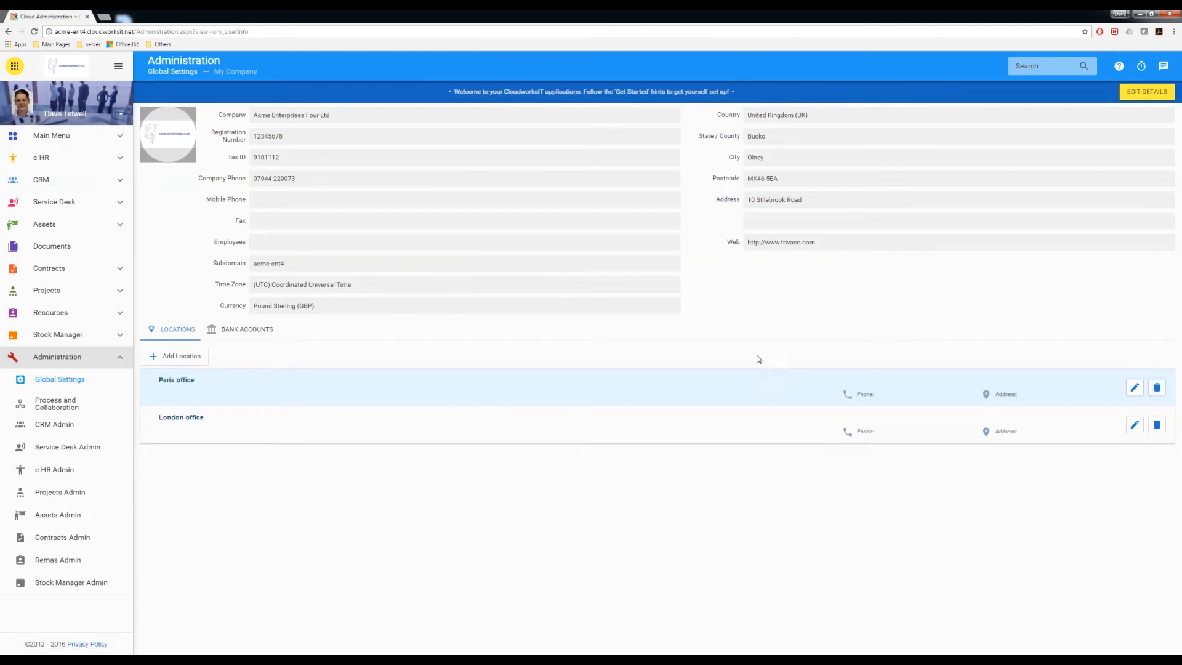
left_click(1158, 389)
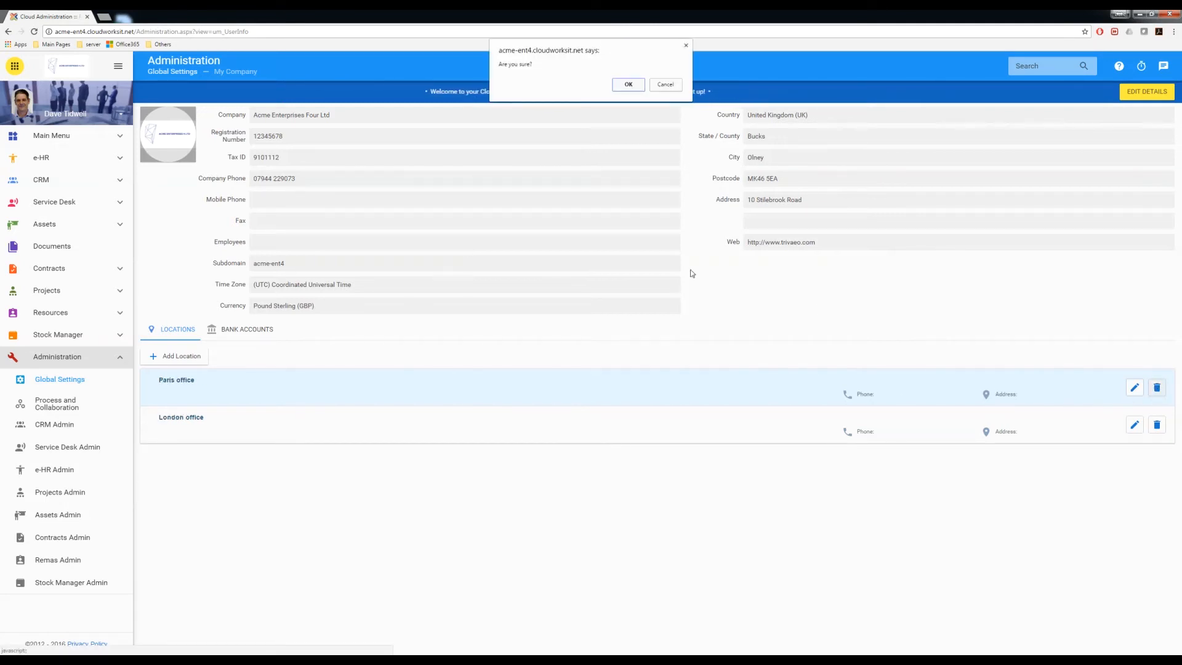
left_click(630, 86)
left_click(1151, 389)
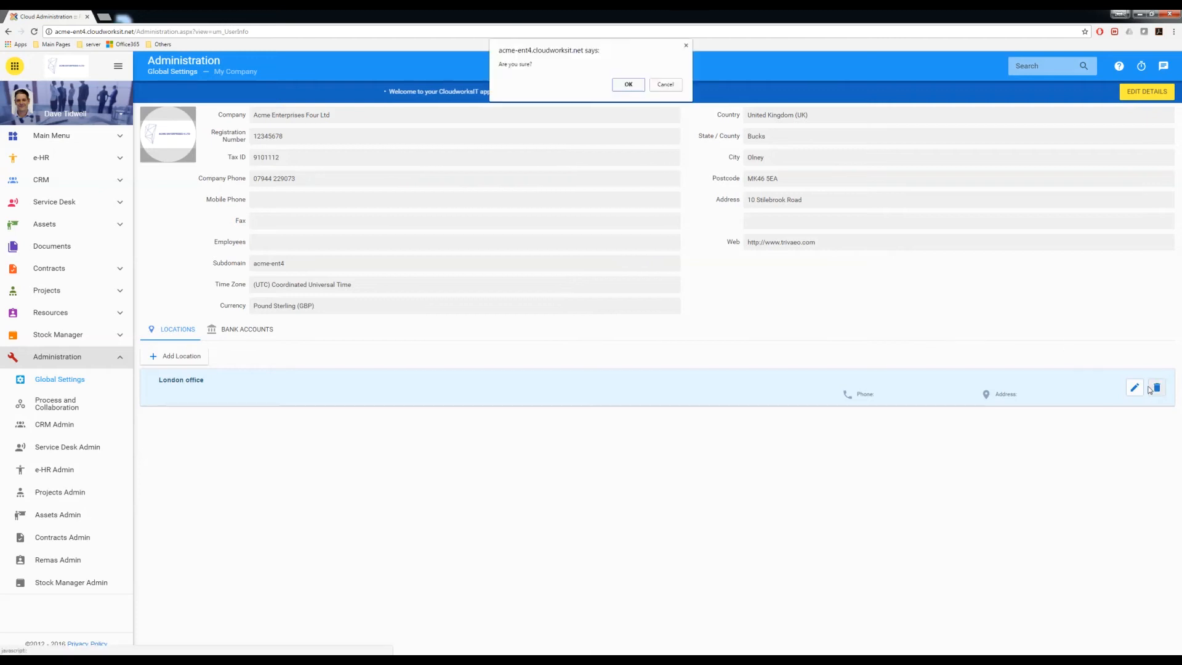
left_click(627, 84)
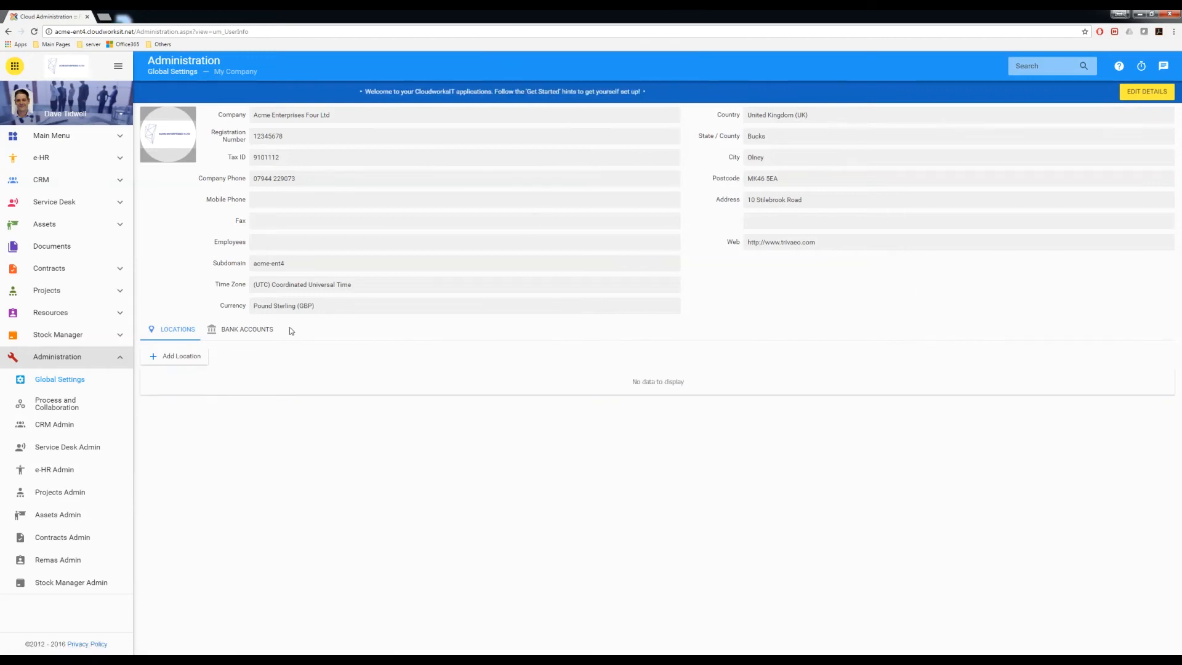
- Add and save a Monmouth location with its street address and phone number
left_click(178, 357)
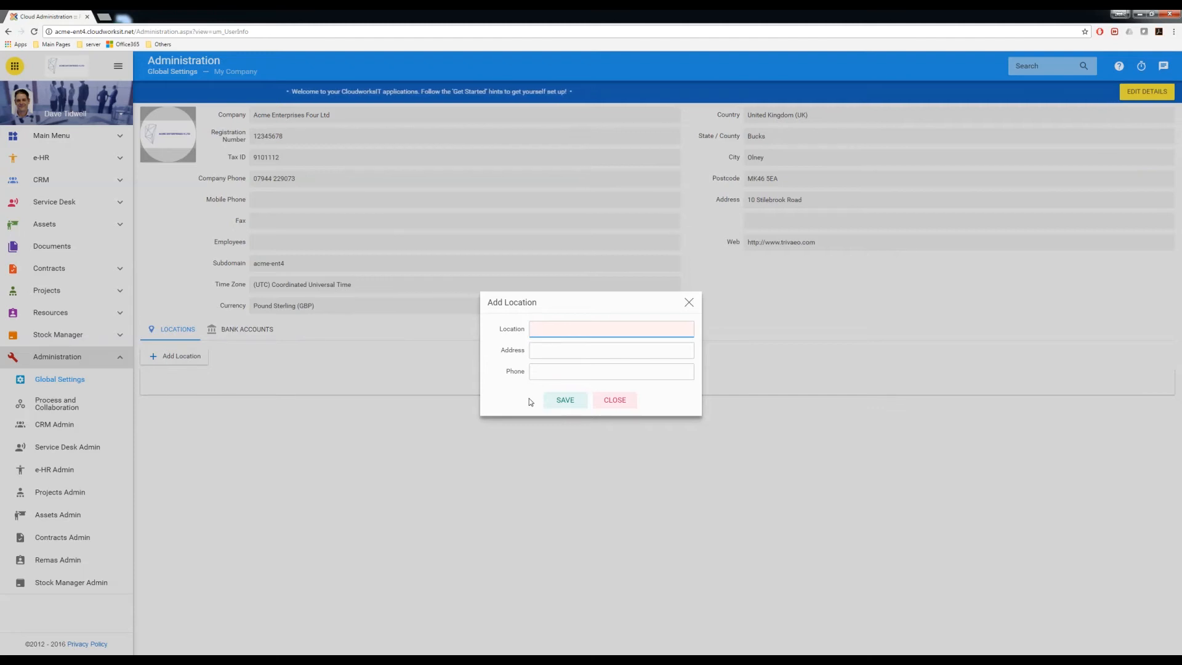
type("Monmouth")
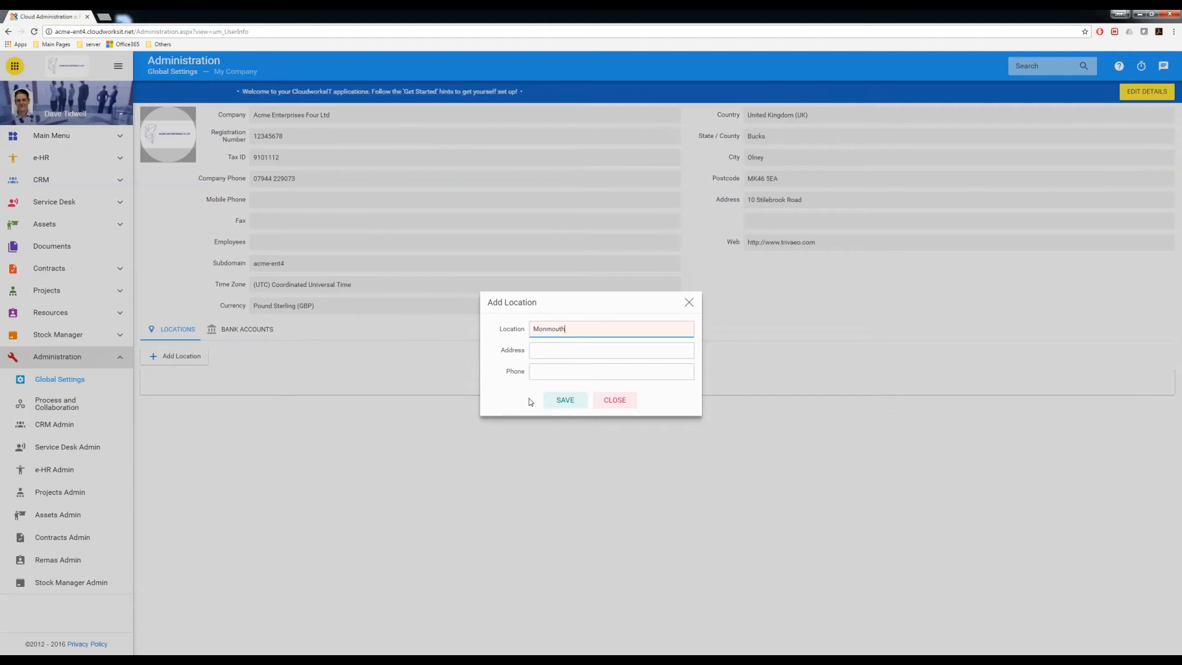
key("Tab")
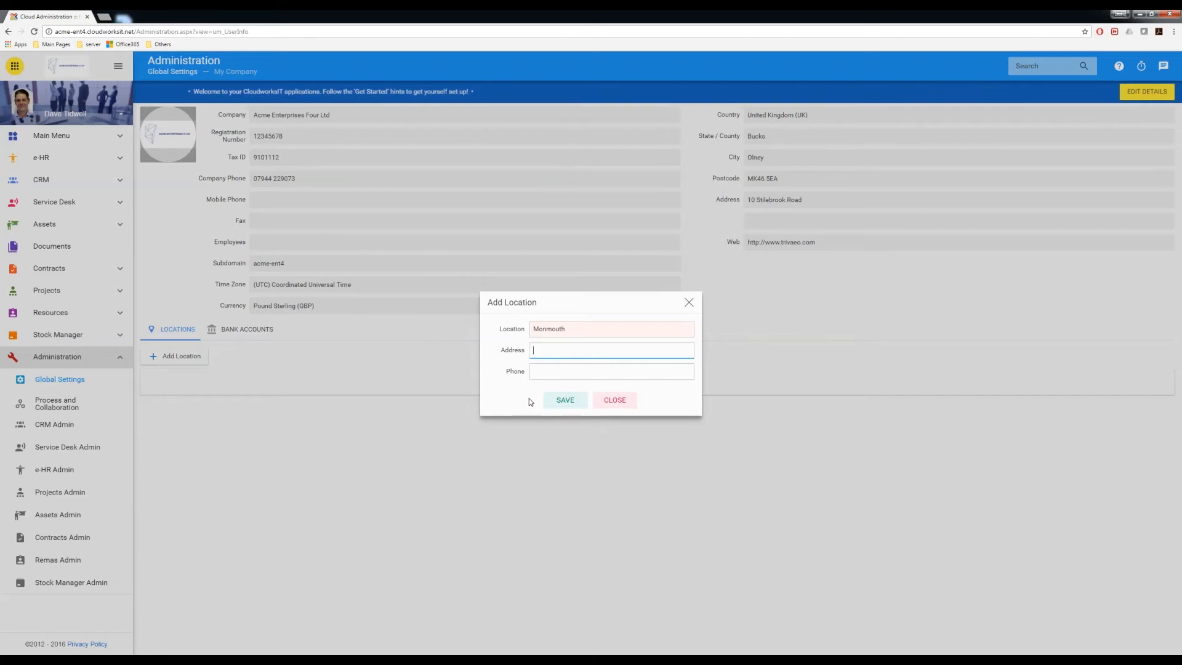
type("Cornwal")
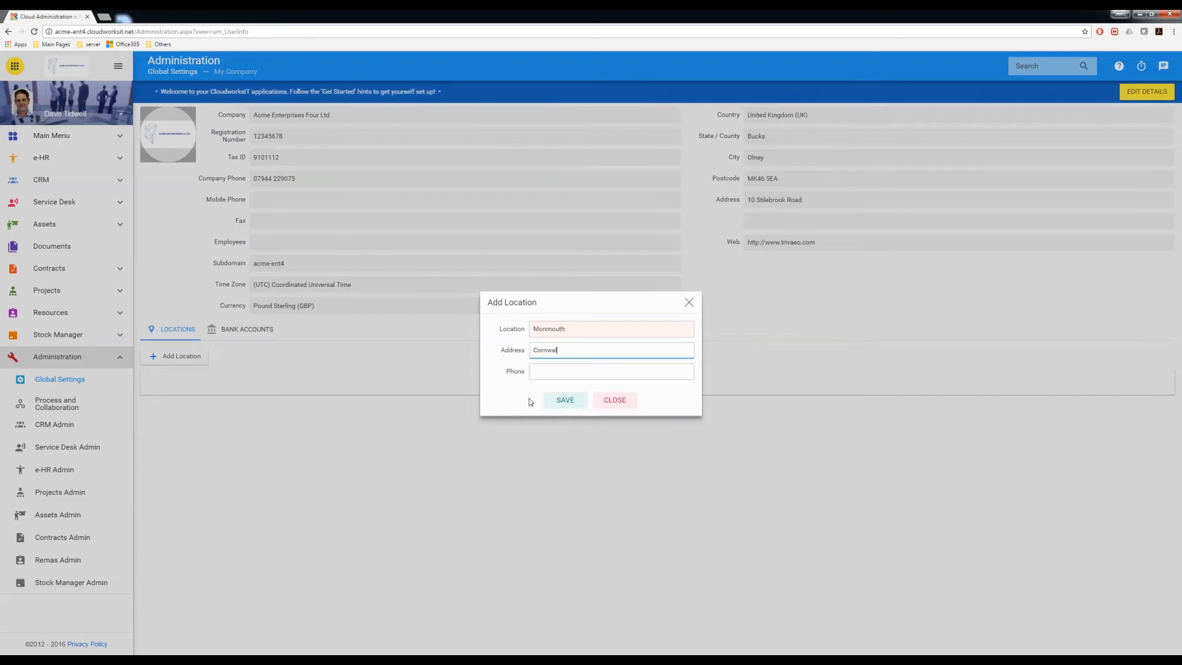
type("l Crescent")
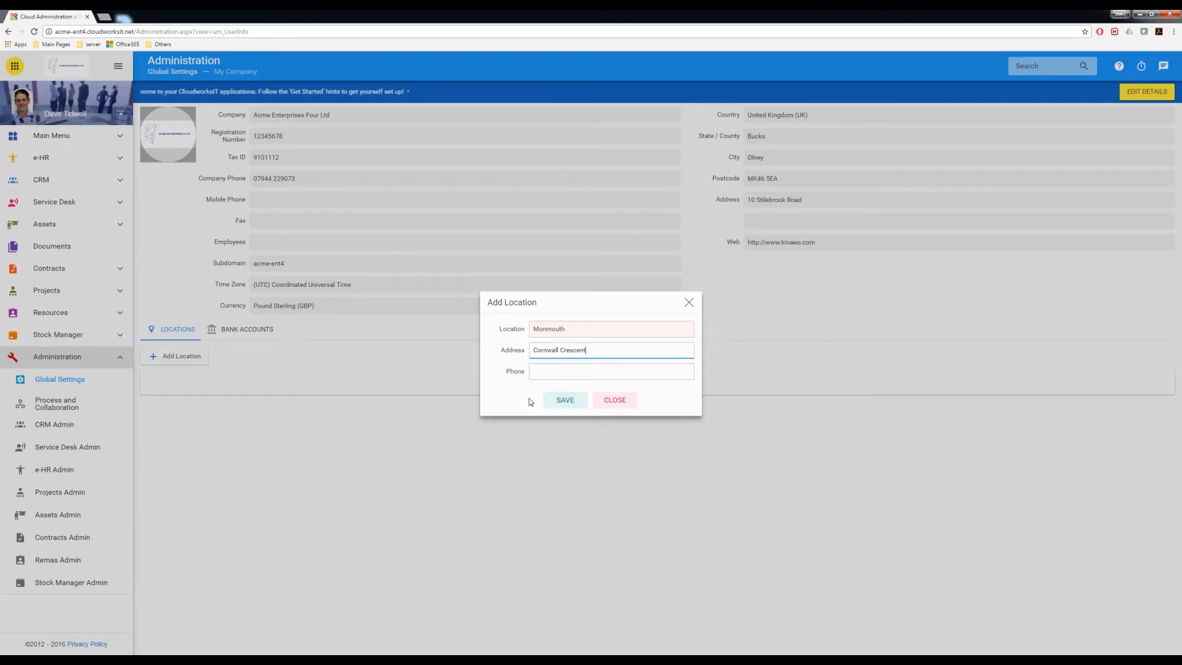
key("Tab")
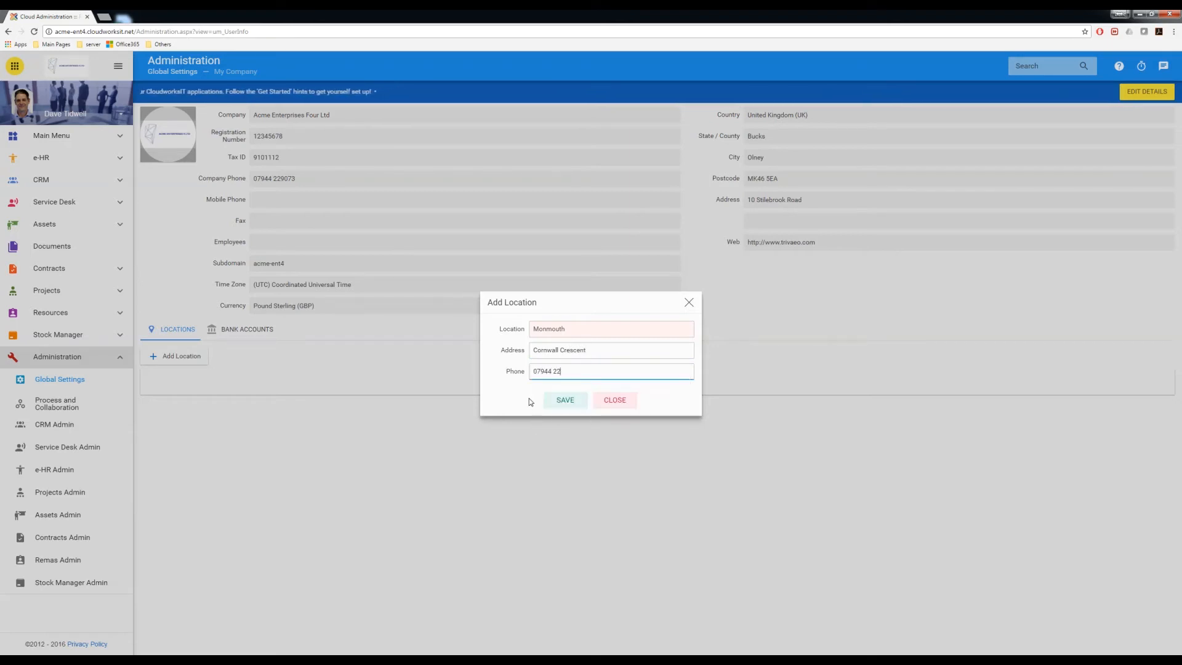
left_click(561, 400)
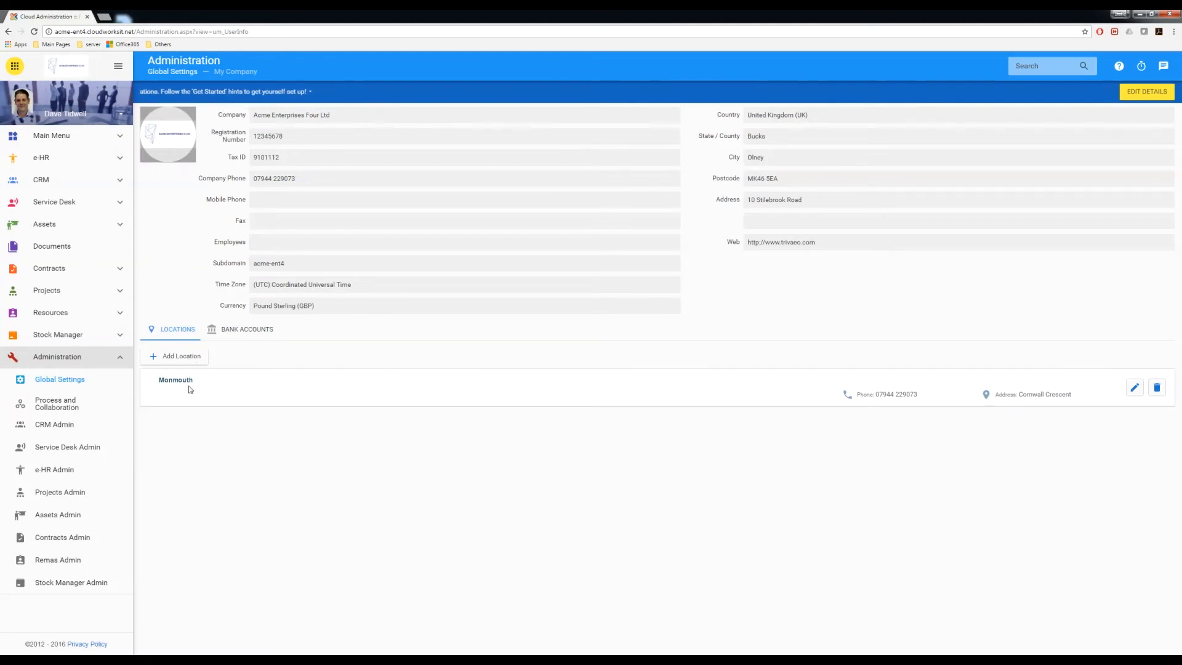
- Show the company's bank accounts, listing the Lloyds USD default account
left_click(240, 336)
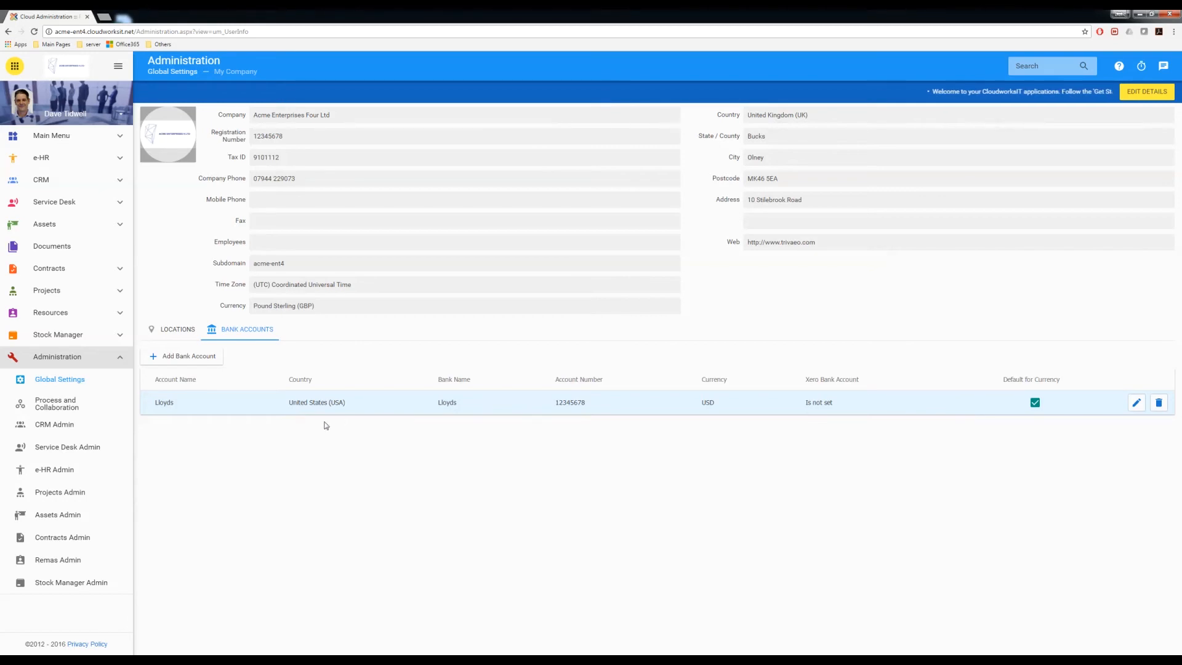
- Go back to the Administration Global Settings overview via breadcrumb and sidebar
left_click(66, 382)
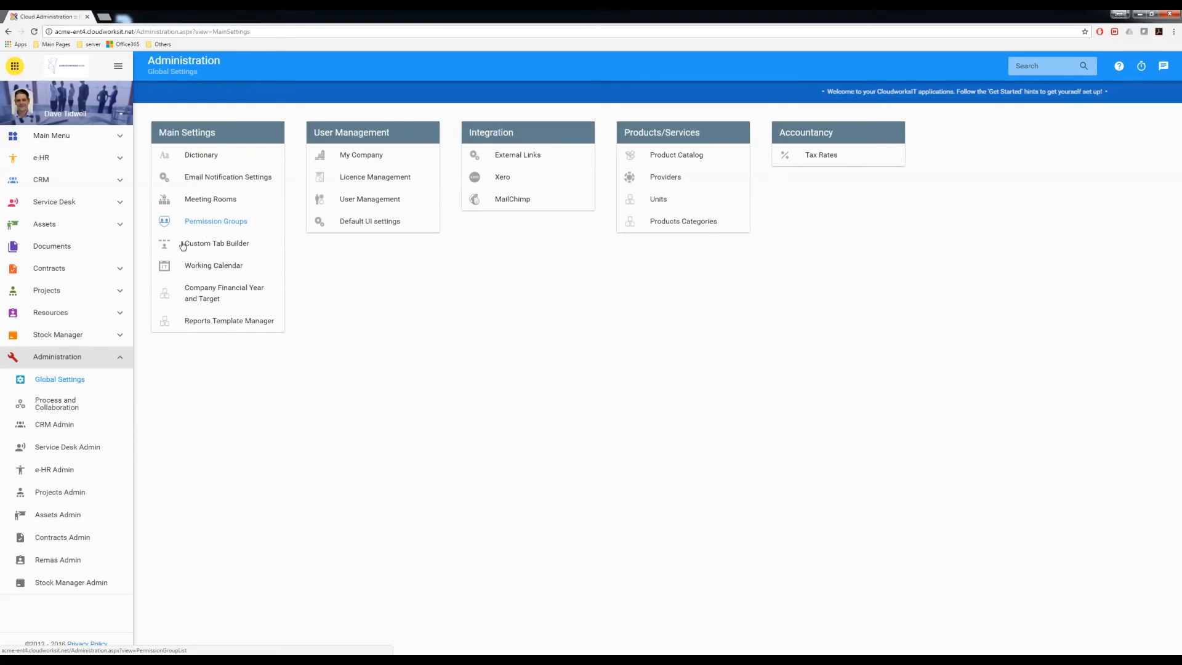
left_click(60, 383)
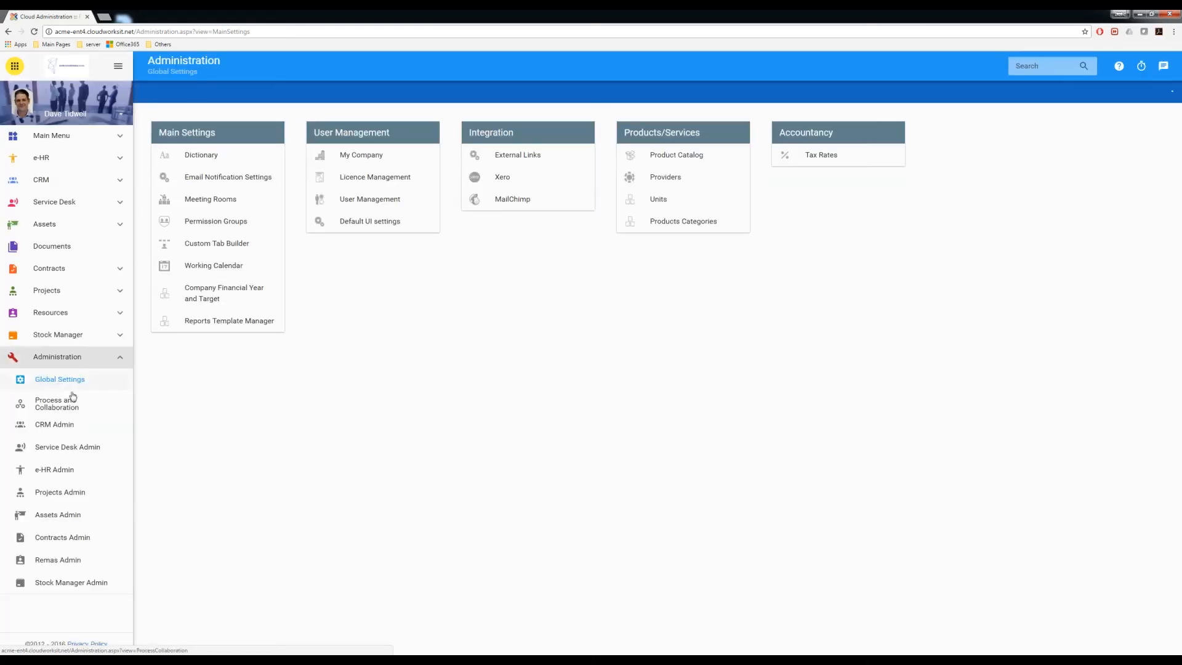
- Open Permission Groups under Main Settings, listing Power User and the default Basic Company User
left_click(209, 228)
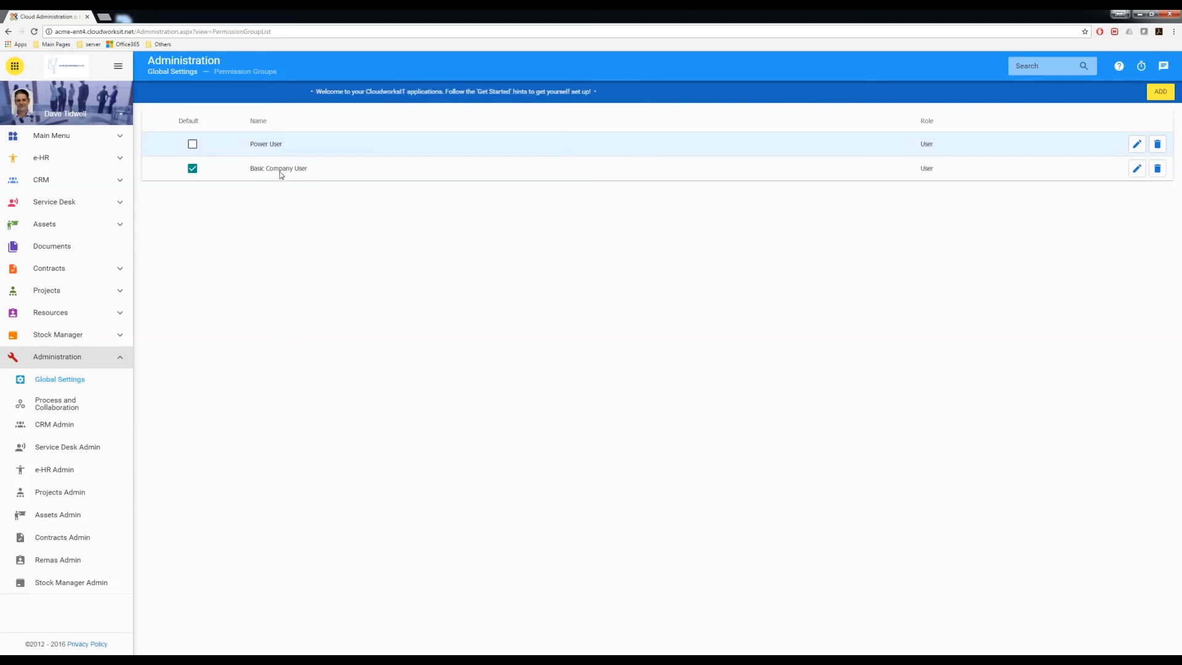
- Add a new permission group named 'Basic User', leaving its role as User
left_click(1155, 94)
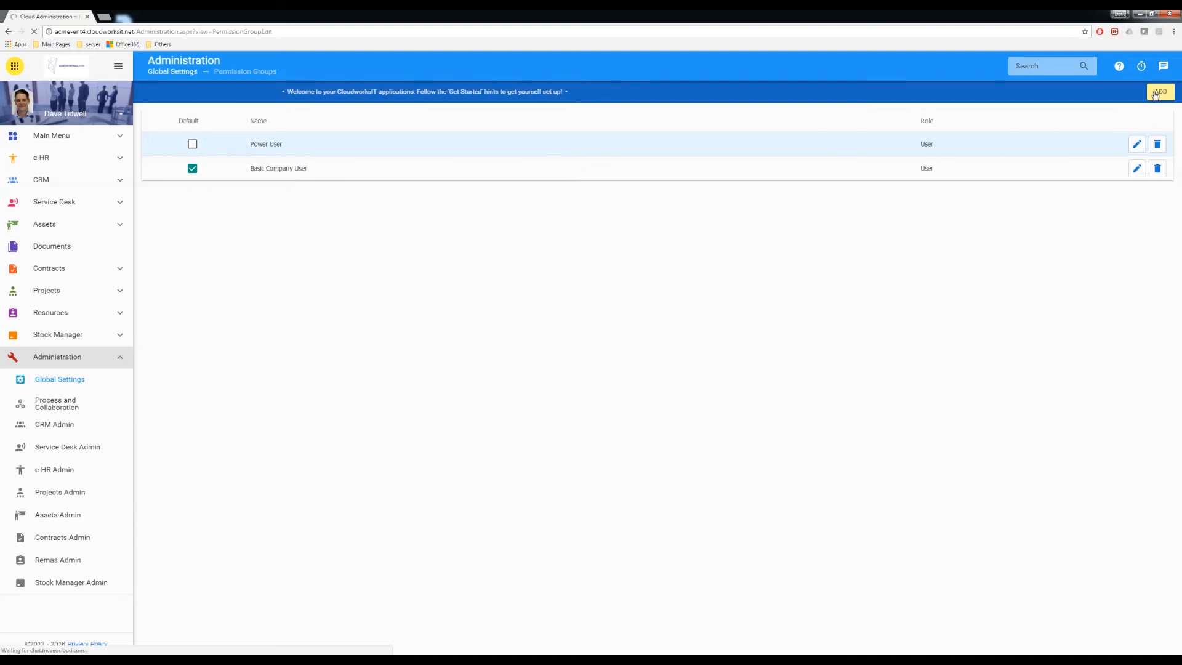
left_click(285, 136)
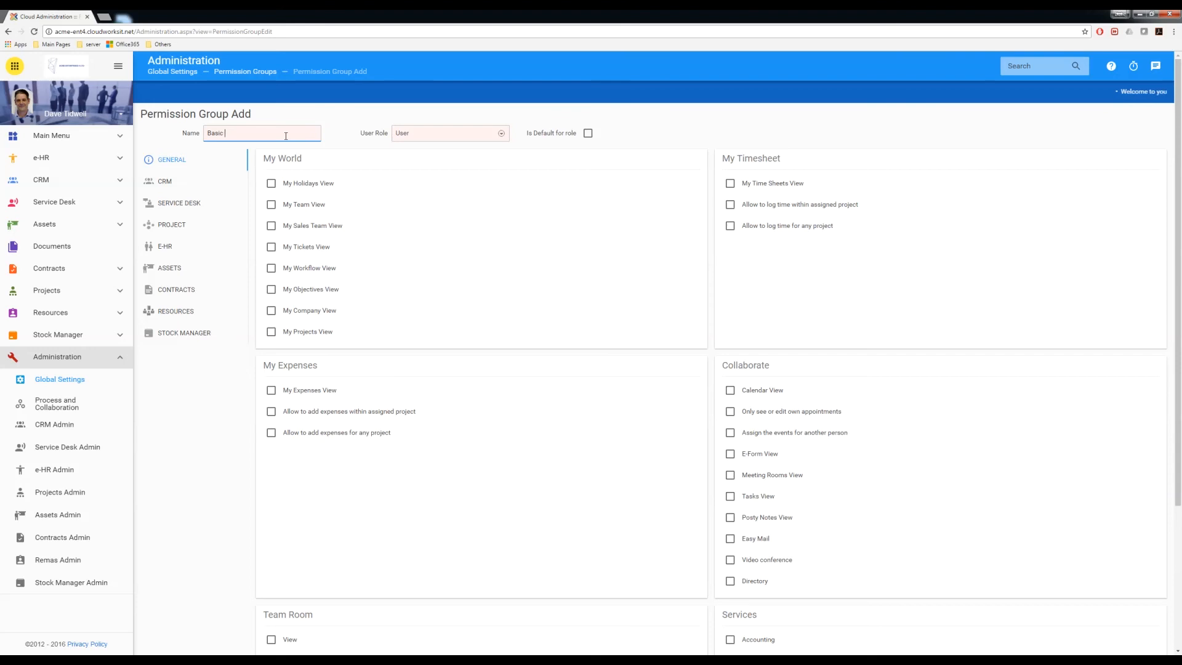
type("r")
key("Tab")
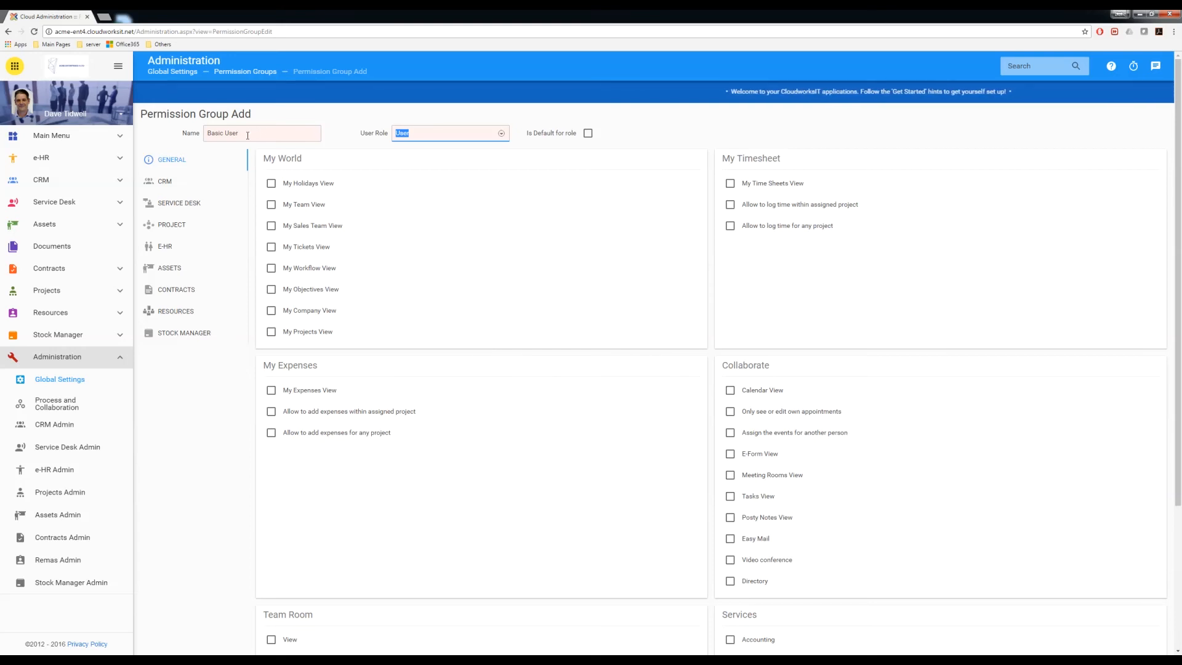
left_click_drag(248, 135, 206, 134)
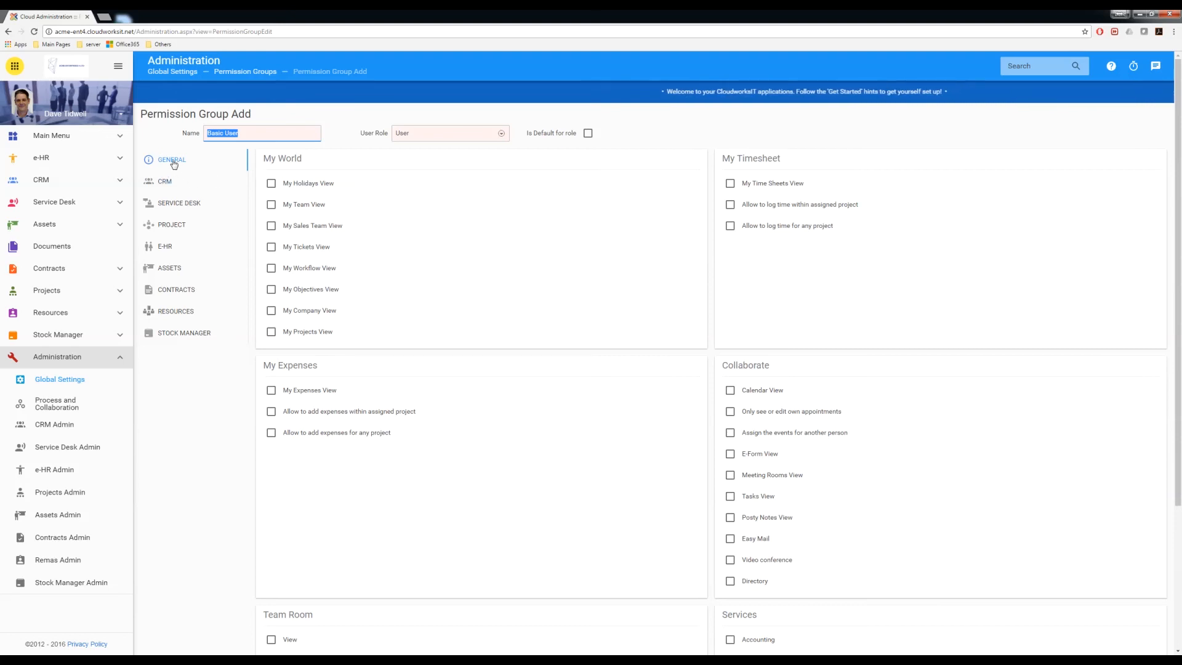
- Tick all My World views: Holidays, Team, Sales Team, Tickets, Workflow, Objectives, Company, Projects
left_click(271, 184)
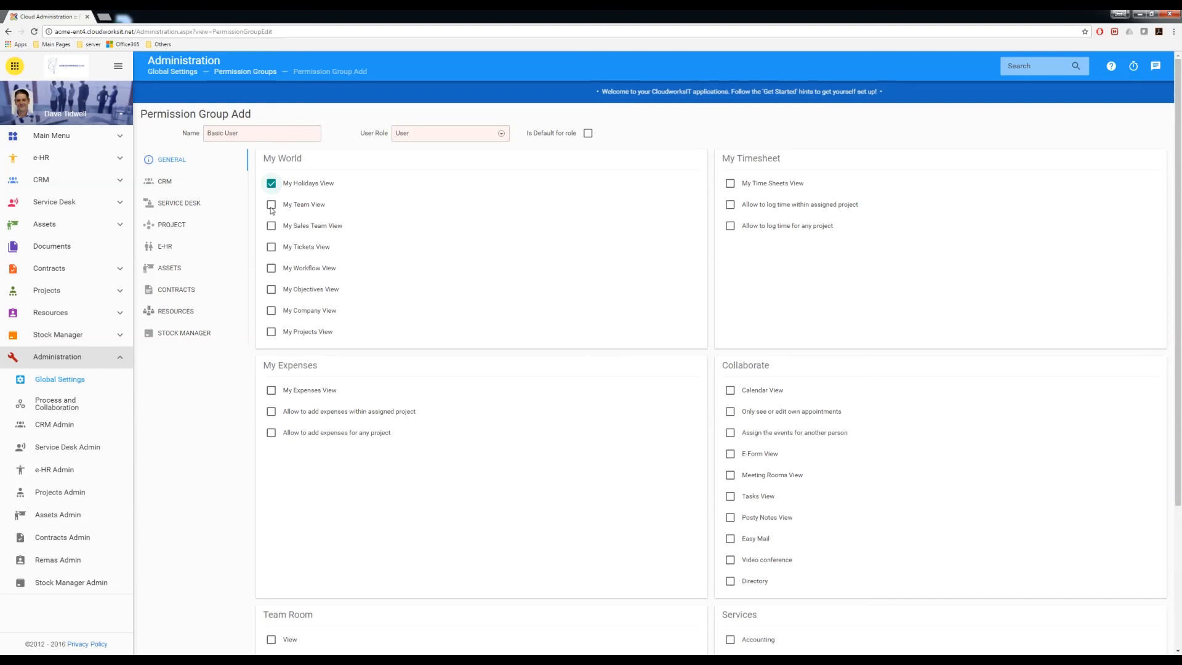
left_click(271, 207)
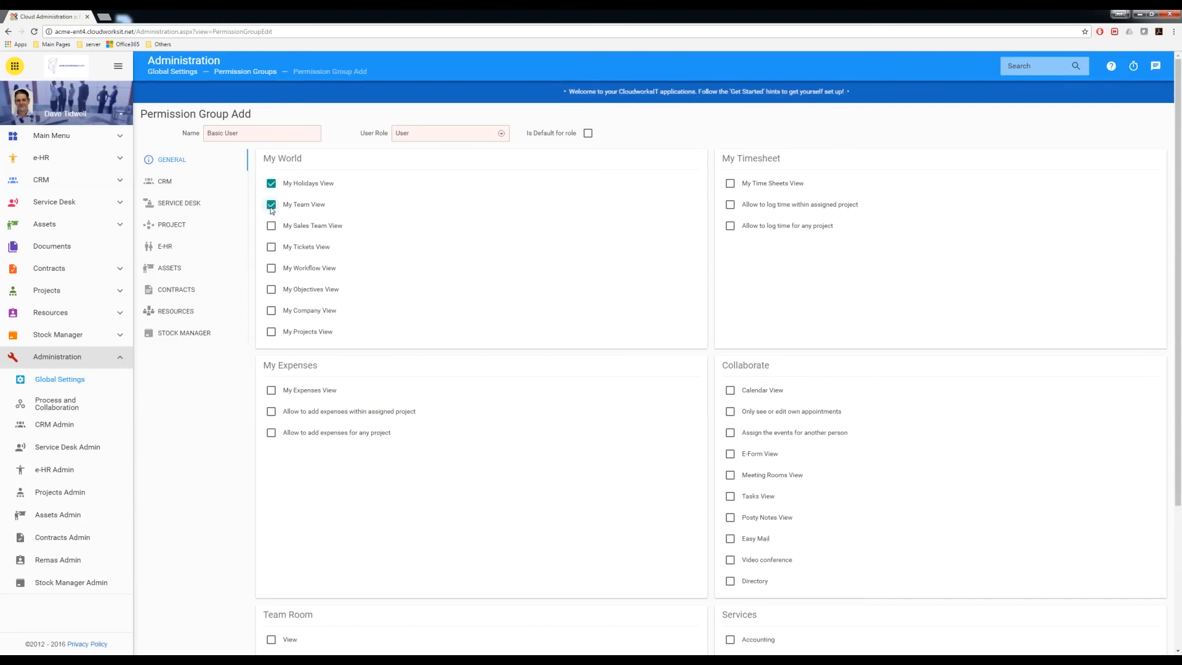
left_click(271, 227)
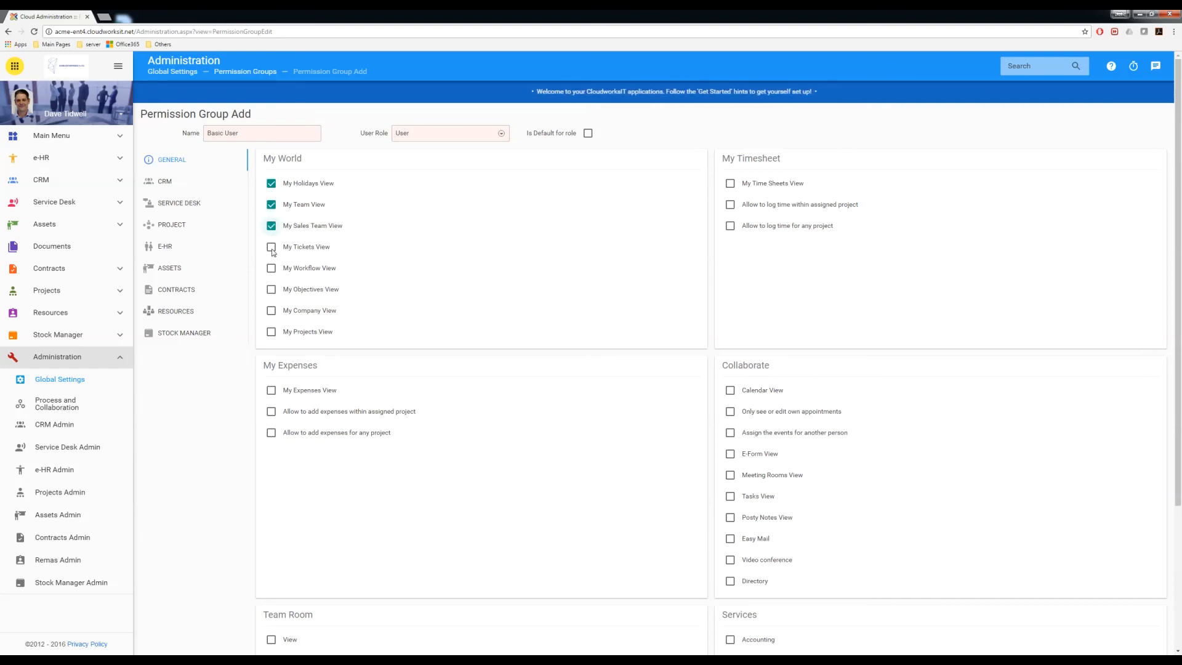
left_click(272, 248)
left_click(272, 269)
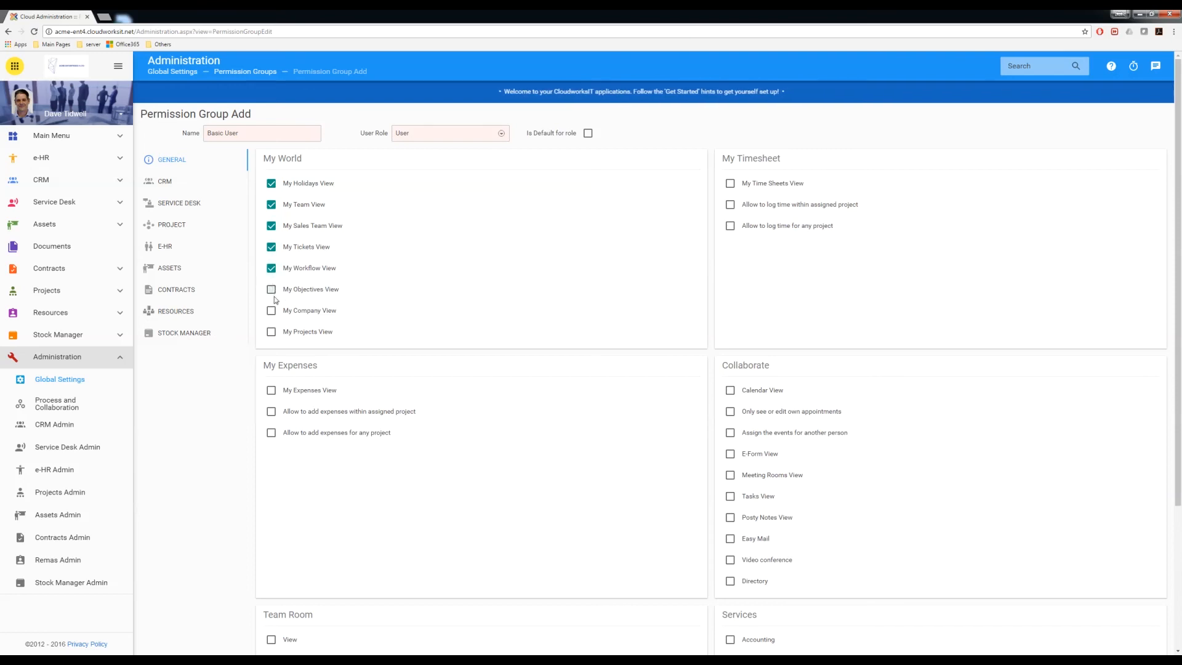
left_click(271, 290)
left_click(272, 311)
left_click(272, 333)
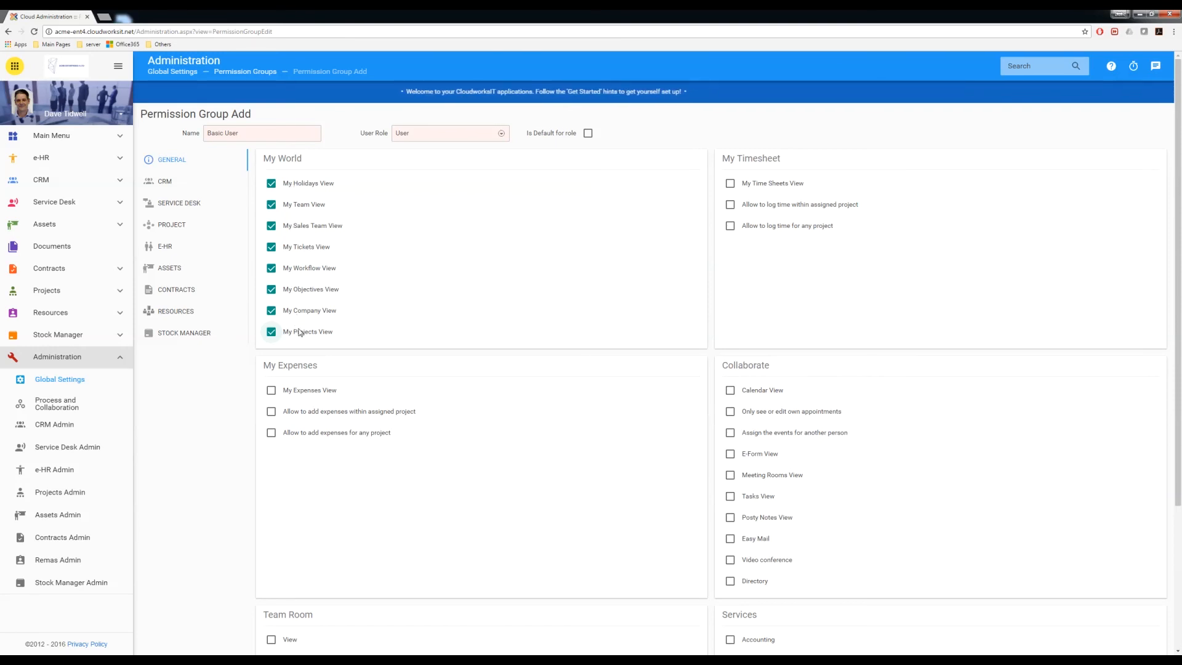
- Allow viewing timesheets and expenses, and logging time and expenses within assigned projects
left_click(731, 184)
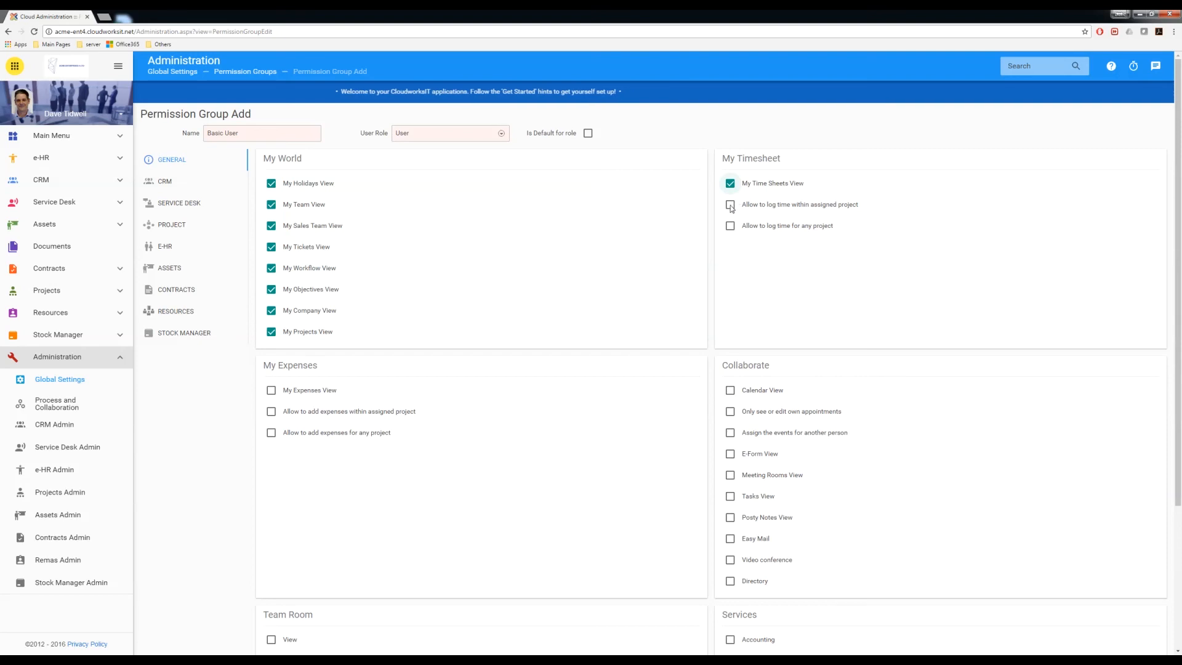
left_click(731, 206)
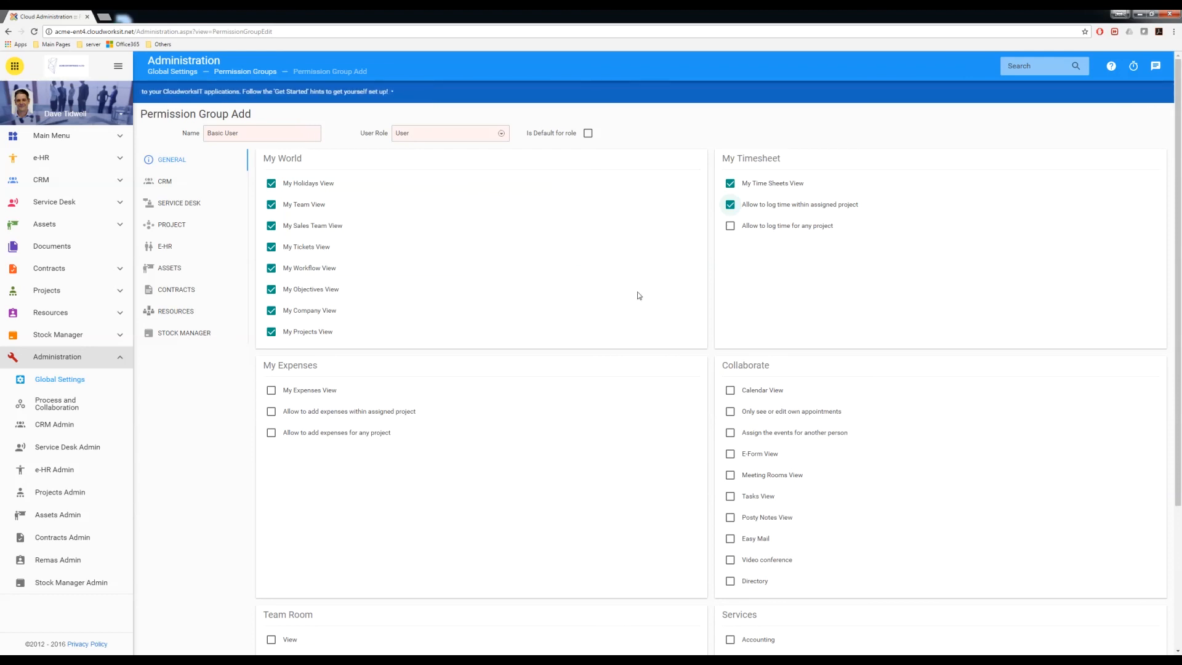
left_click(272, 392)
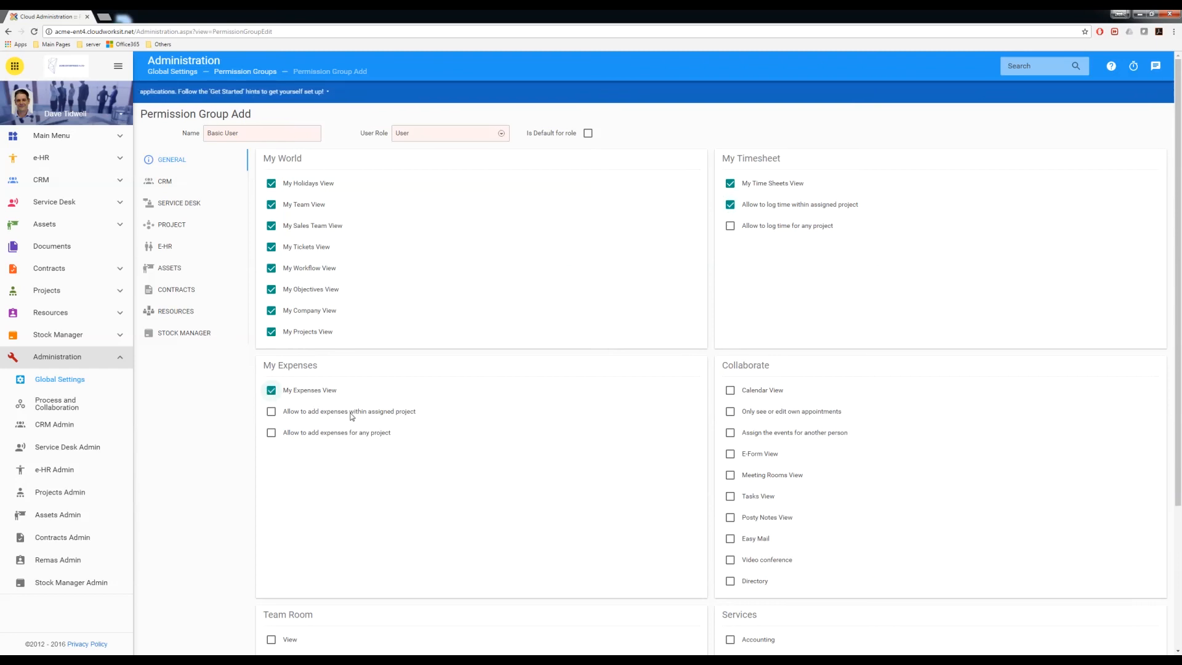
left_click(272, 413)
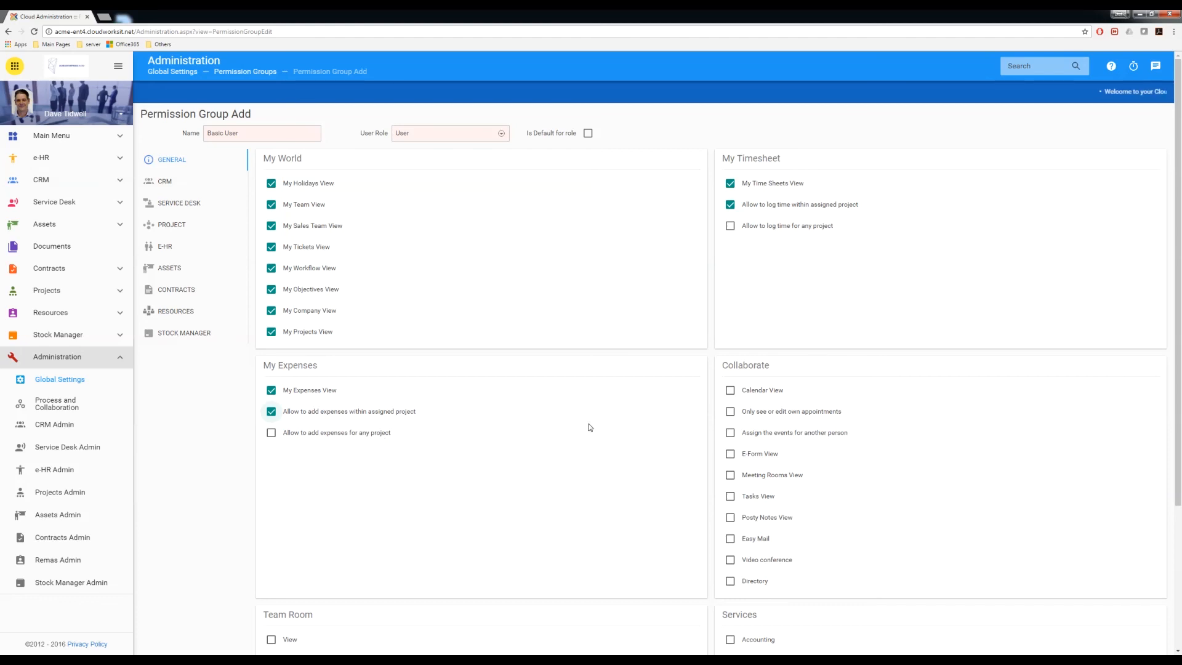
scroll(590, 426, "down", 2)
scroll(590, 427, "down", 2)
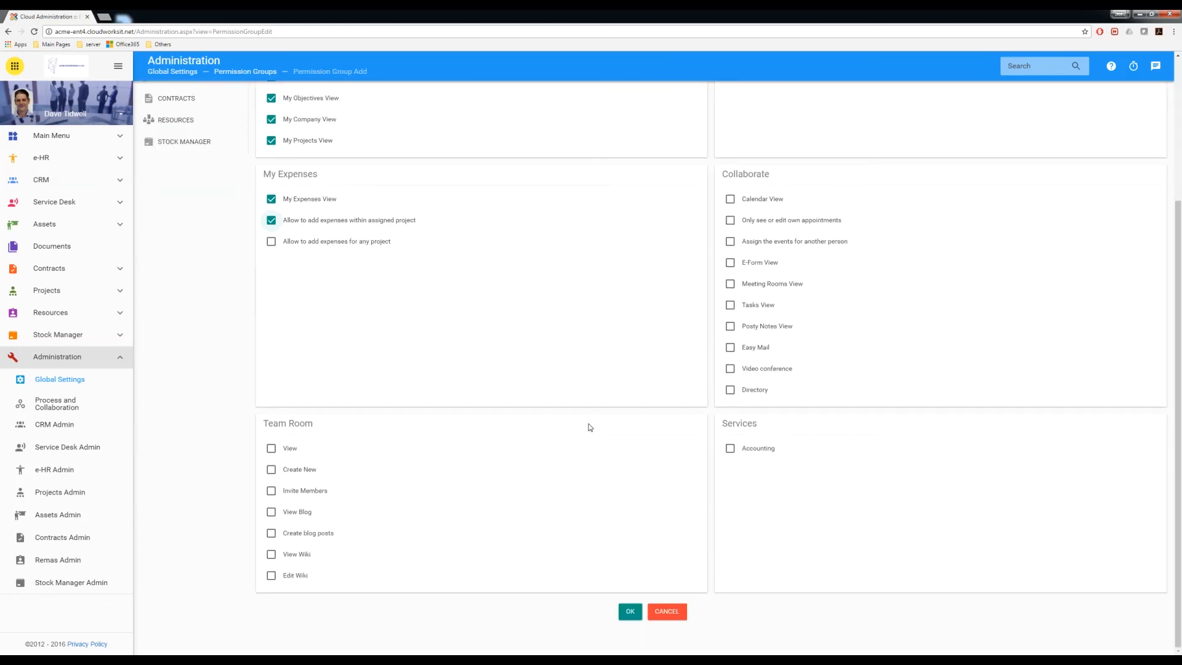
scroll(589, 427, "up", 4)
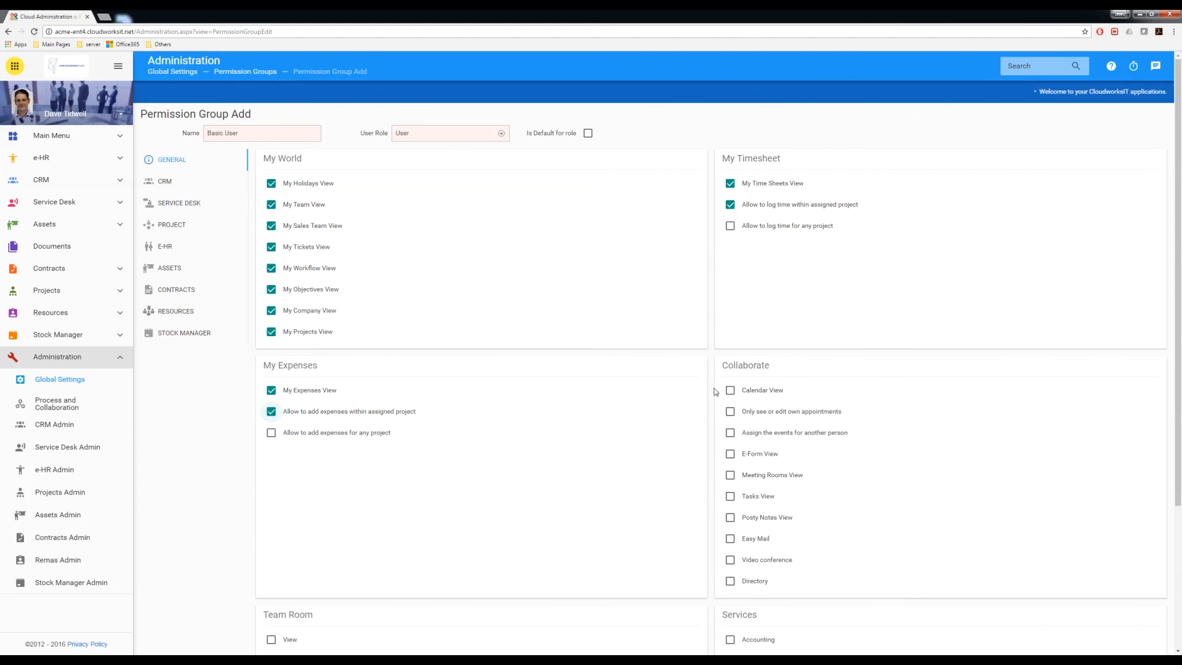
- On the CRM permissions, allow Contact View limited to the user's own records
left_click(166, 182)
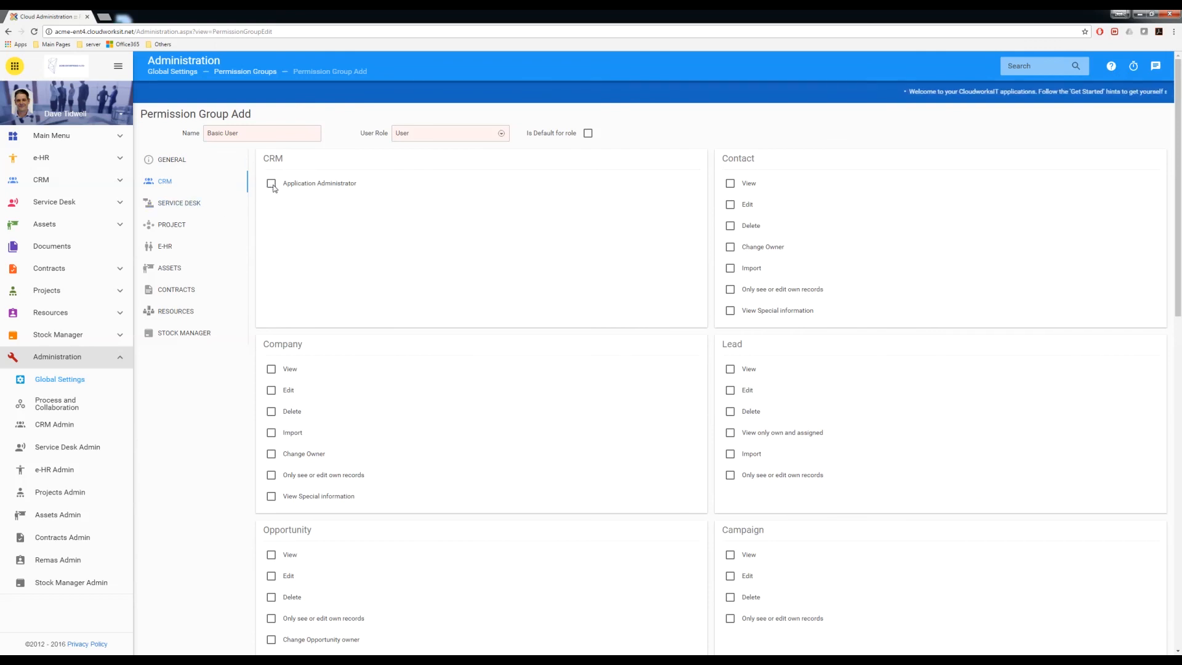
left_click(731, 184)
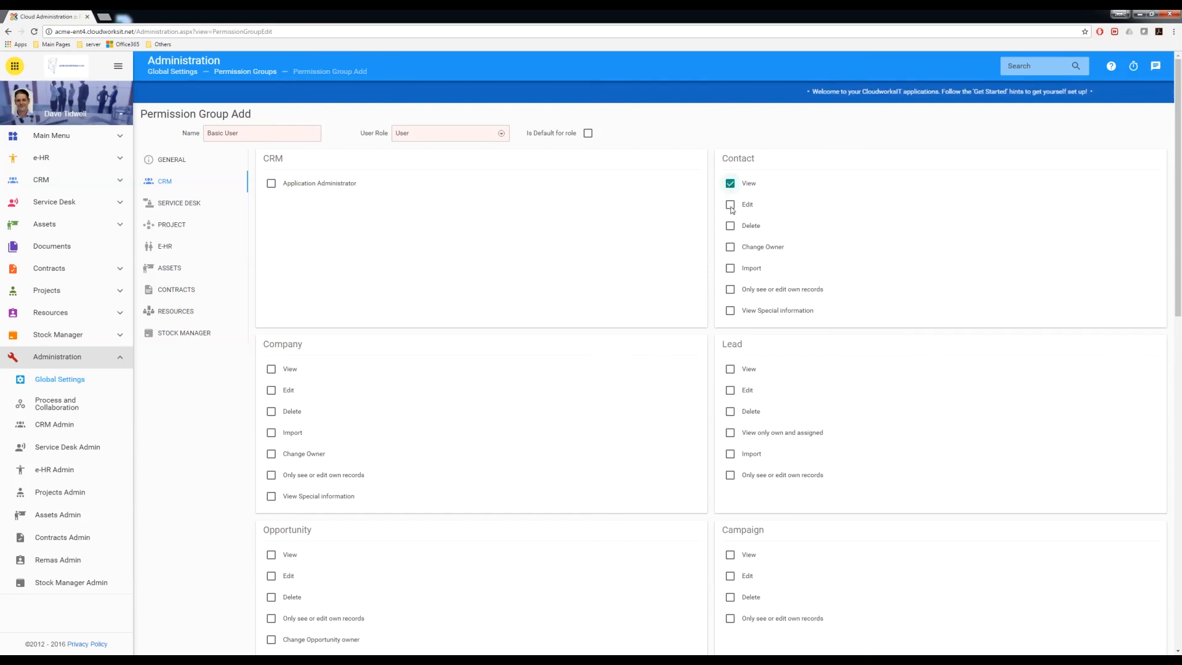
left_click(731, 290)
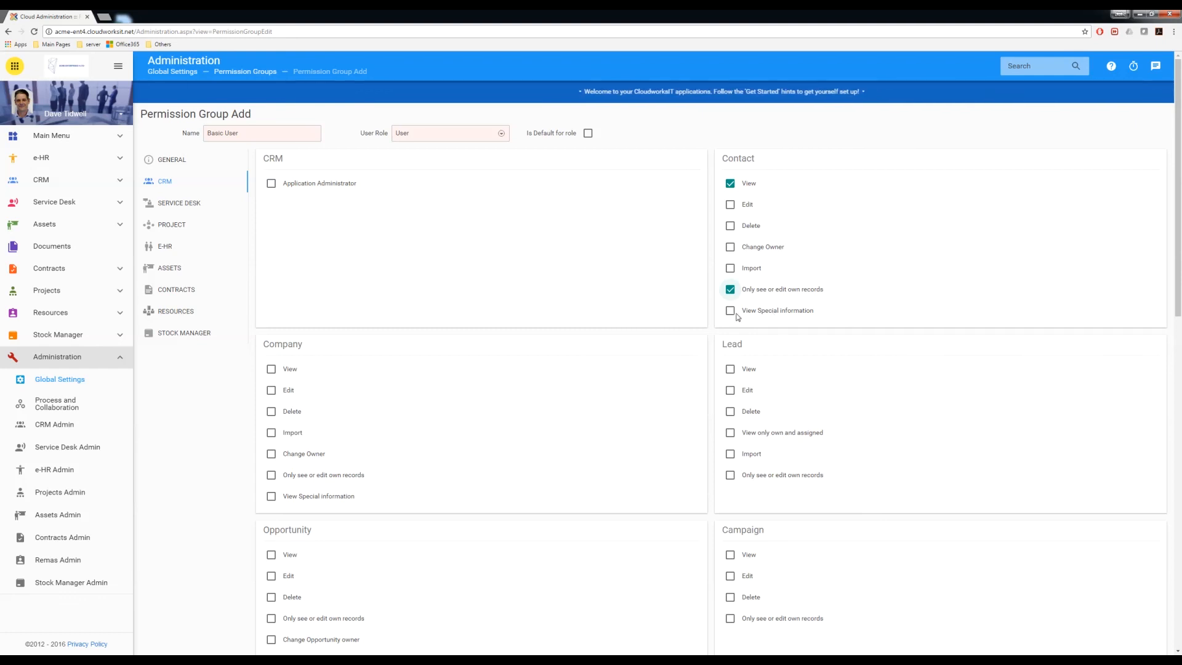
- Allow Company View, and Lead View limited to own and assigned records
left_click(273, 371)
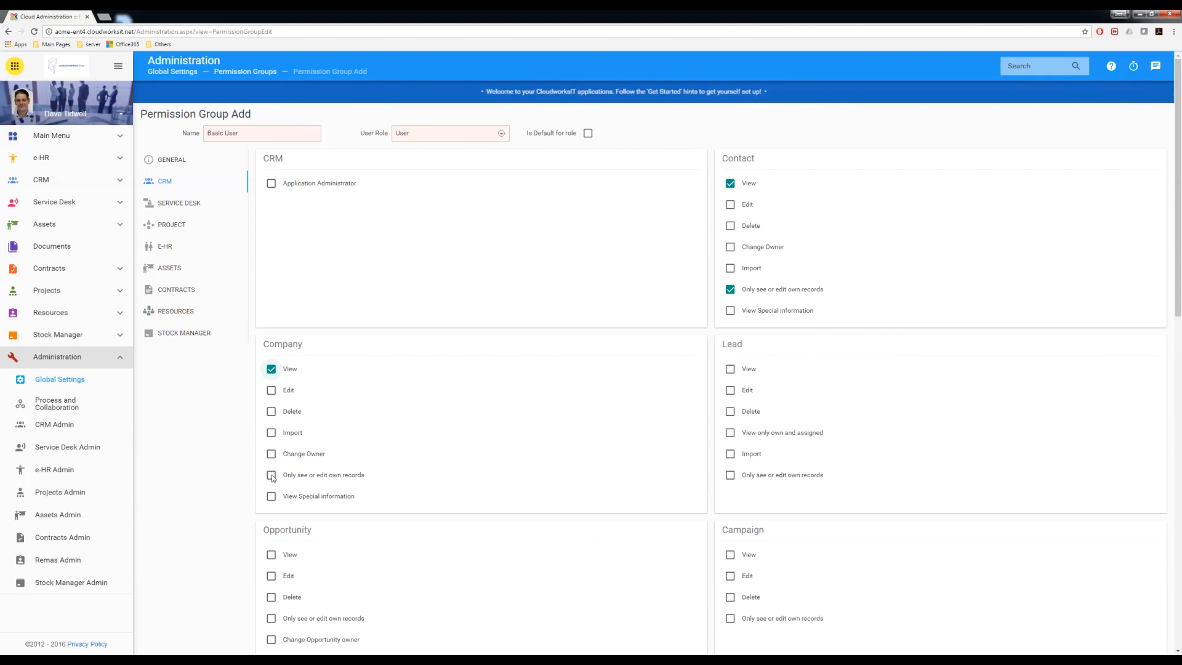
left_click(731, 372)
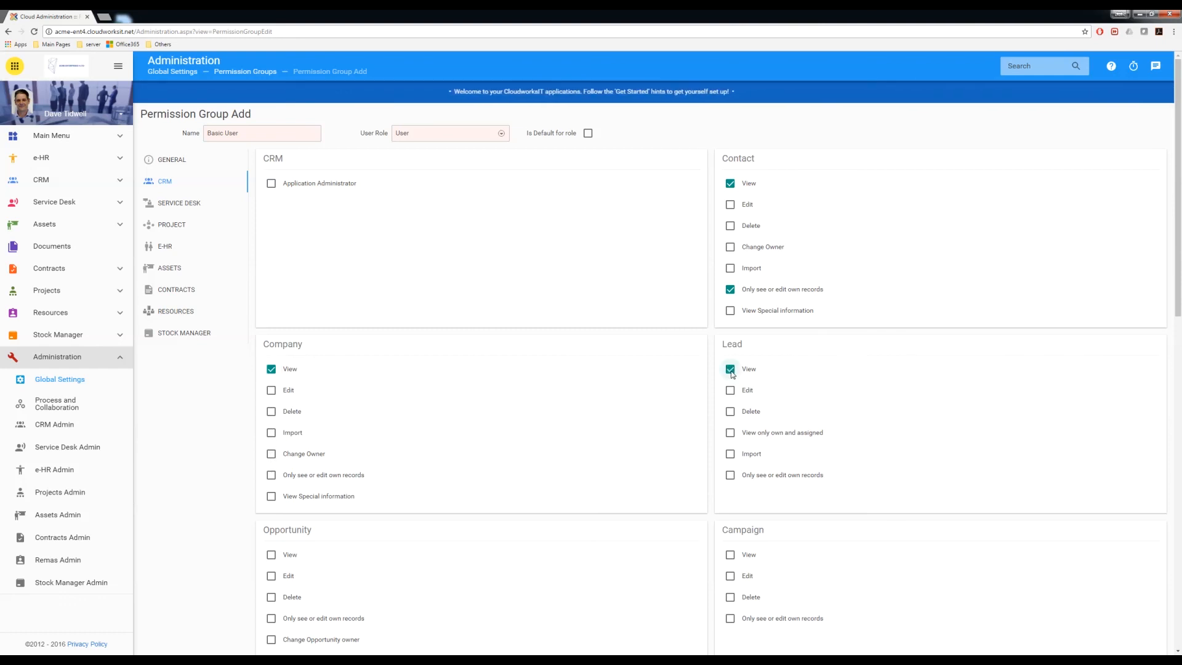
left_click(731, 433)
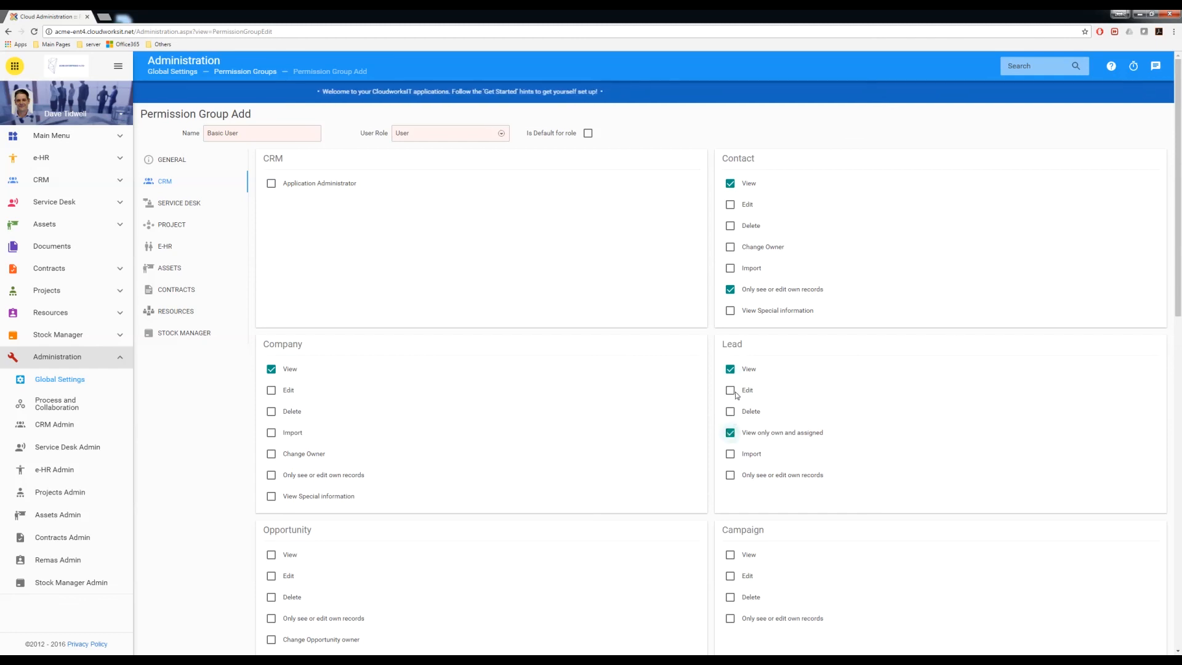
left_click(731, 475)
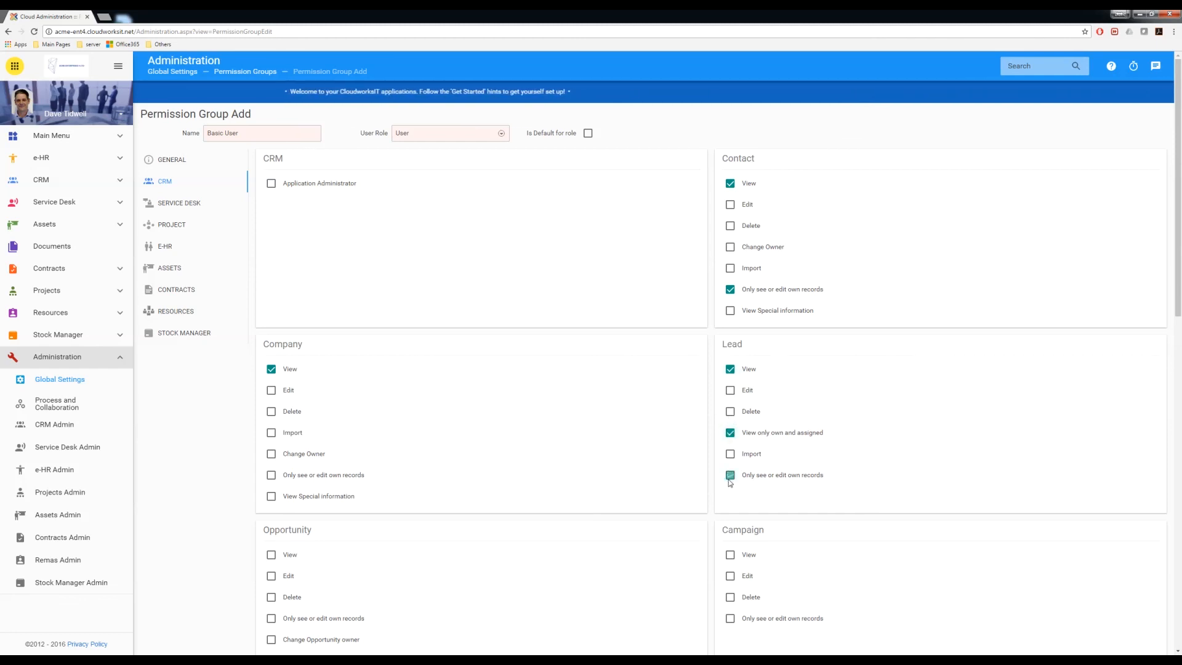
scroll(616, 435, "down", 3)
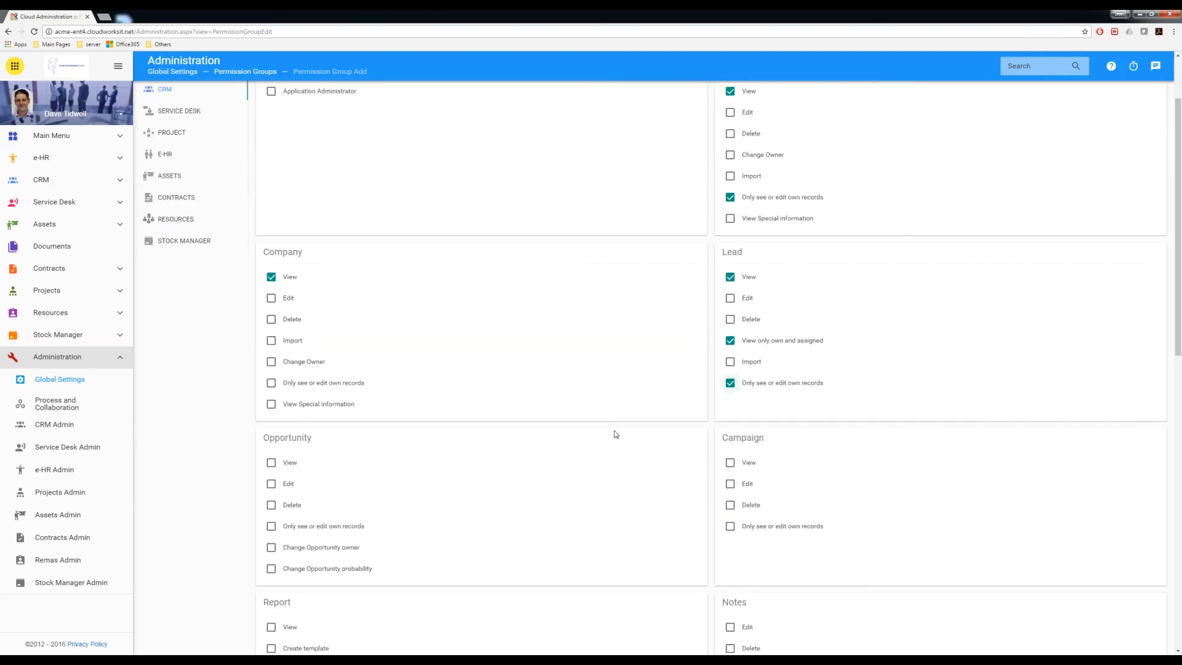
scroll(616, 435, "down", 6)
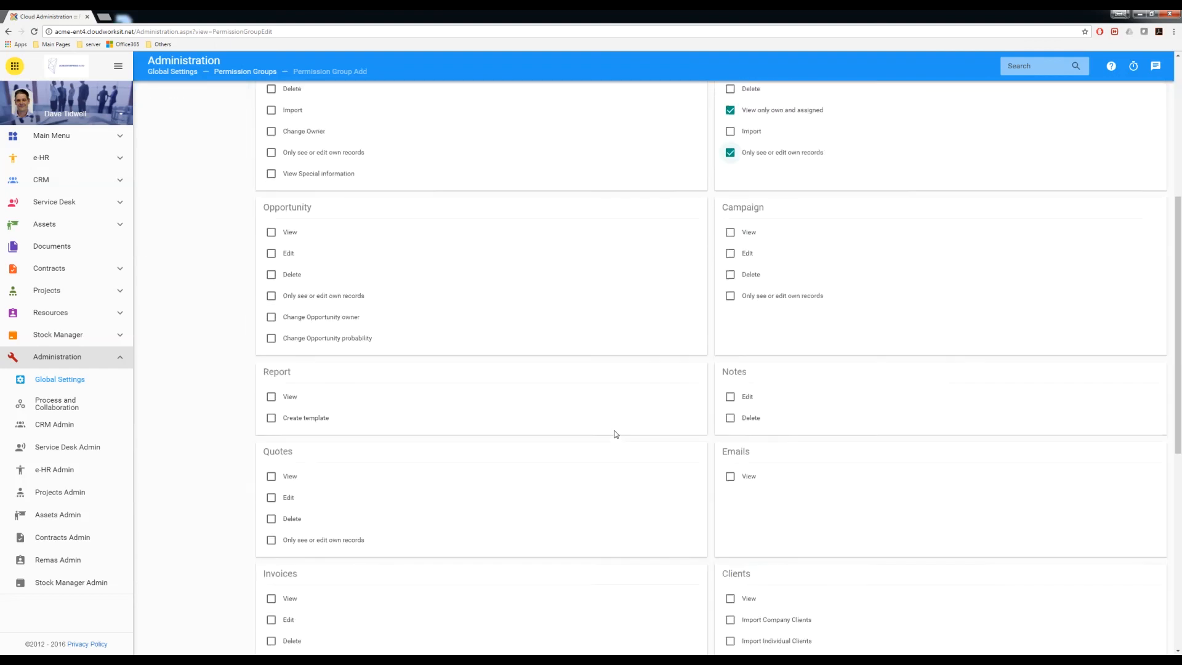
scroll(616, 434, "up", 9)
scroll(616, 435, "up", 2)
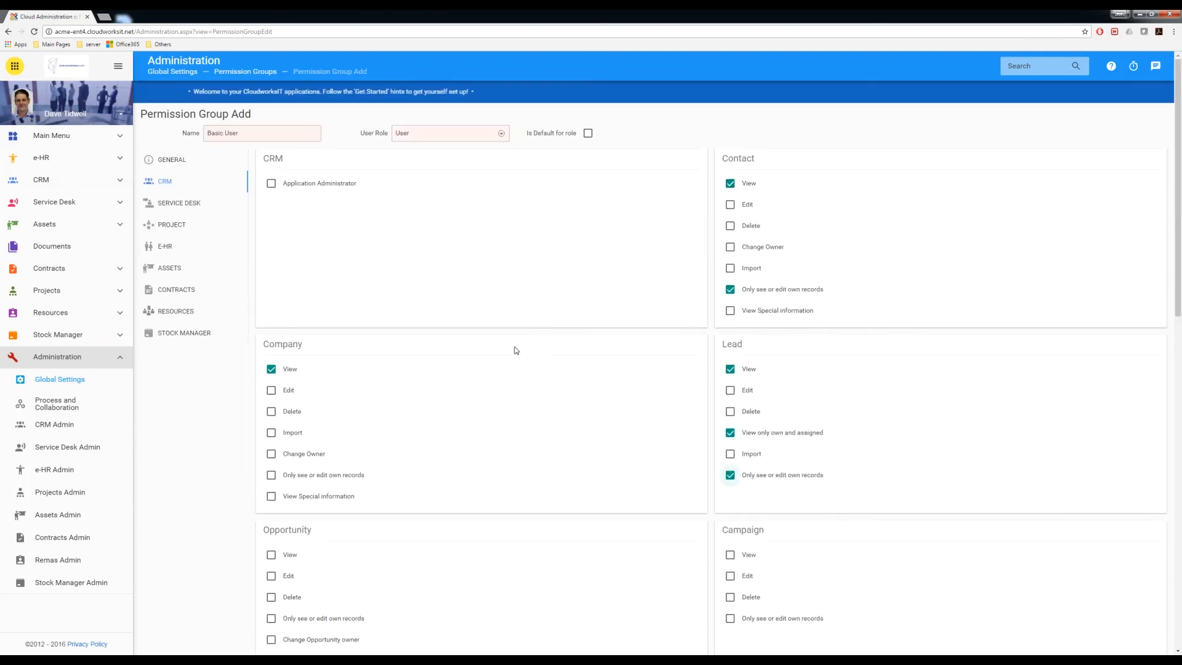